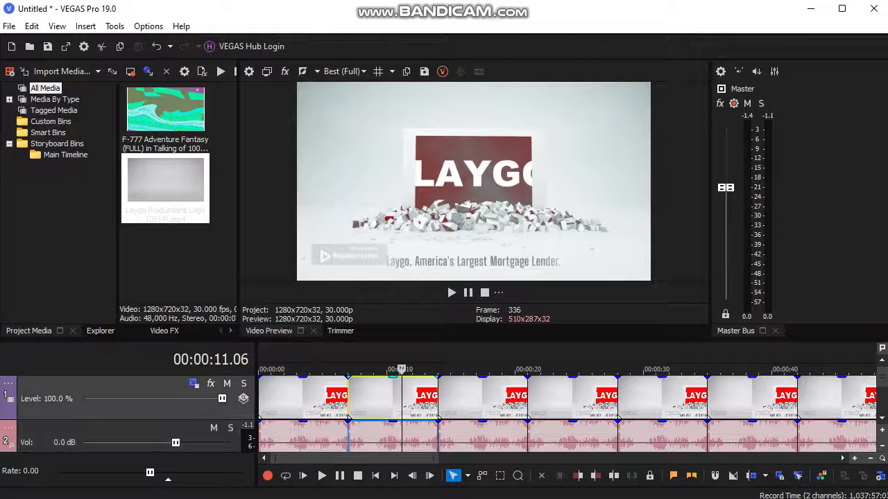
Inspect the Gradient Map colour stops, including stops 2 and 3, in the second logo clip's video event effects.
{"action": "right_click", "coordinate": [403, 397]}
{"action": "left_click", "coordinate": [447, 116]}
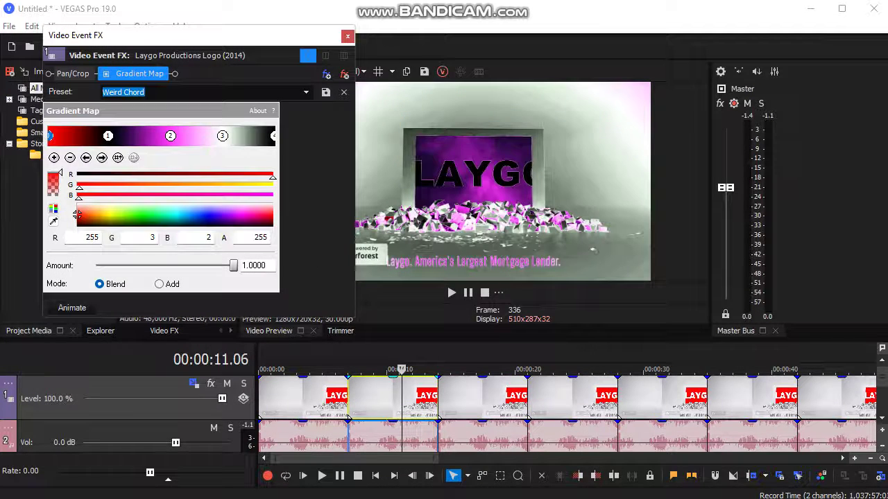
{"action": "left_click", "coordinate": [170, 135]}
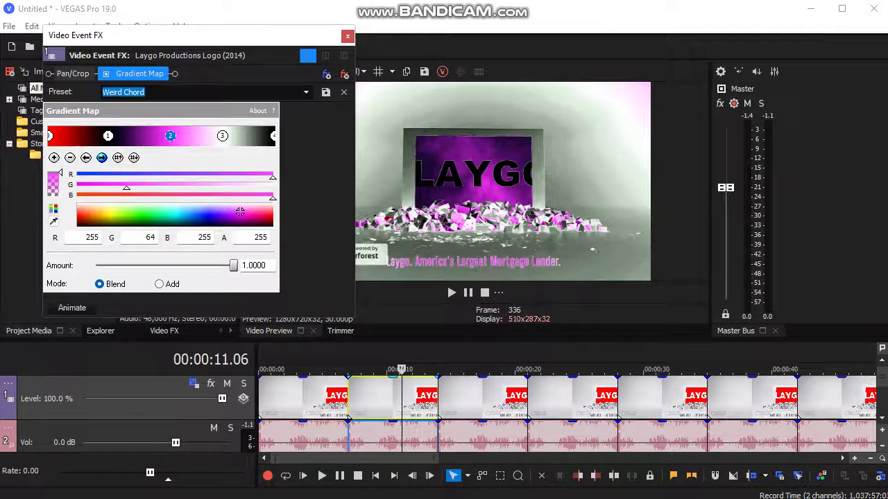
{"action": "left_click", "coordinate": [222, 135]}
{"action": "left_click", "coordinate": [348, 35]}
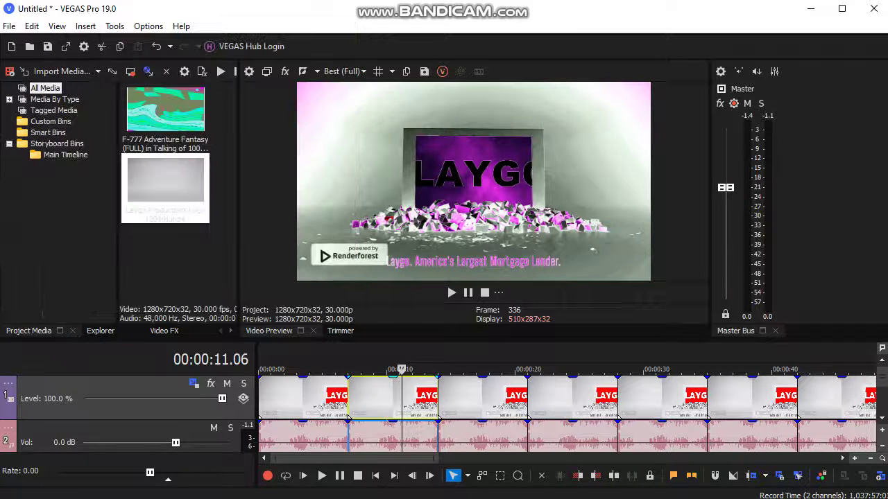
Review the IL Vocodex settings and carrier keyboard in the second logo clip's audio event effects.
{"action": "right_click", "coordinate": [413, 436]}
{"action": "left_click", "coordinate": [458, 162]}
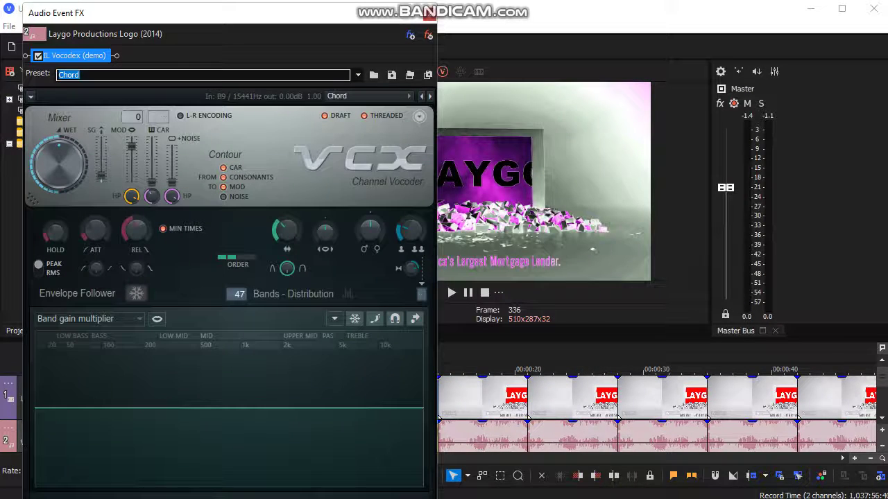
{"action": "scroll", "coordinate": [229, 278], "scroll_direction": "down", "scroll_amount": 1}
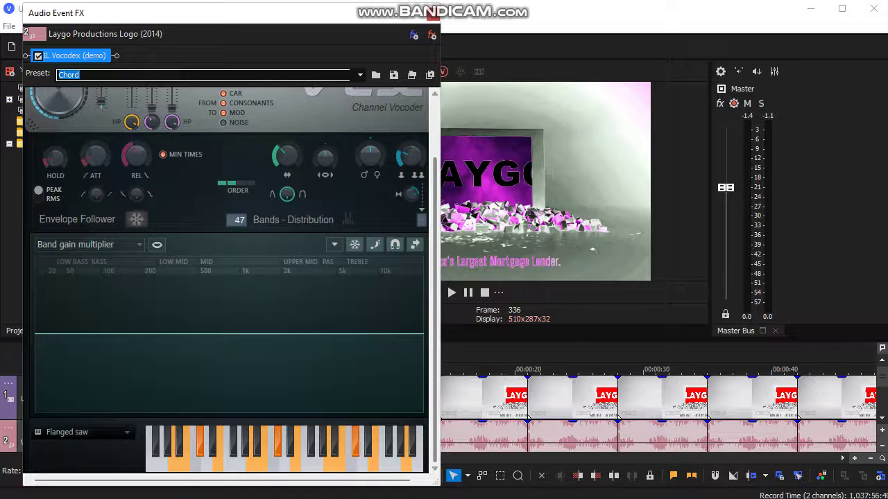
{"action": "left_click", "coordinate": [432, 13]}
Inspect the Gradient Map colour stops from stop 2 through the last one on the third logo clip's video event.
{"action": "left_click", "coordinate": [499, 399]}
{"action": "right_click", "coordinate": [499, 399]}
{"action": "left_click", "coordinate": [543, 116]}
{"action": "left_click", "coordinate": [239, 212]}
{"action": "left_click", "coordinate": [160, 135]}
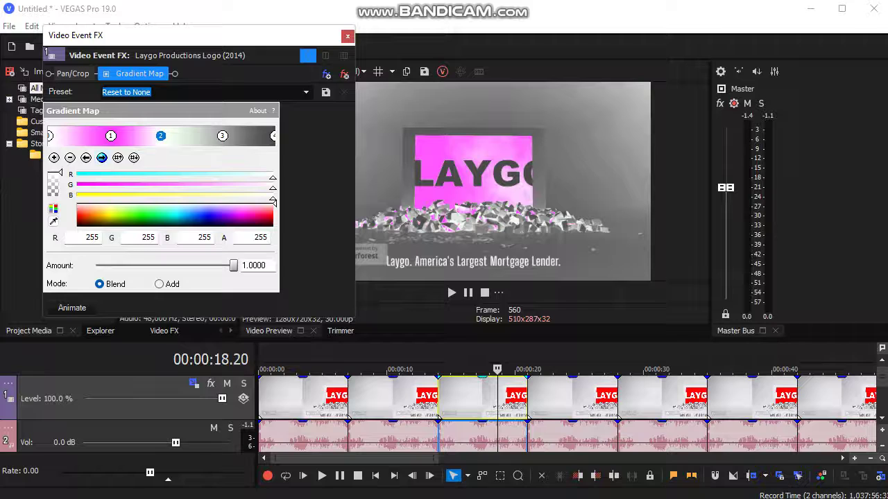
{"action": "left_click", "coordinate": [222, 135]}
{"action": "left_click", "coordinate": [272, 135]}
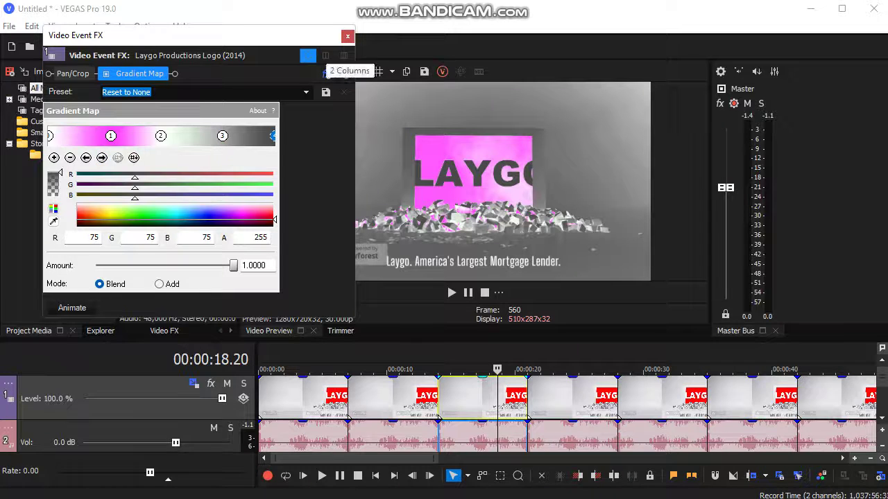
{"action": "left_click", "coordinate": [348, 35]}
Review the IL Vocodex settings applied to the third logo clip's audio event.
{"action": "right_click", "coordinate": [513, 435]}
{"action": "left_click", "coordinate": [548, 361]}
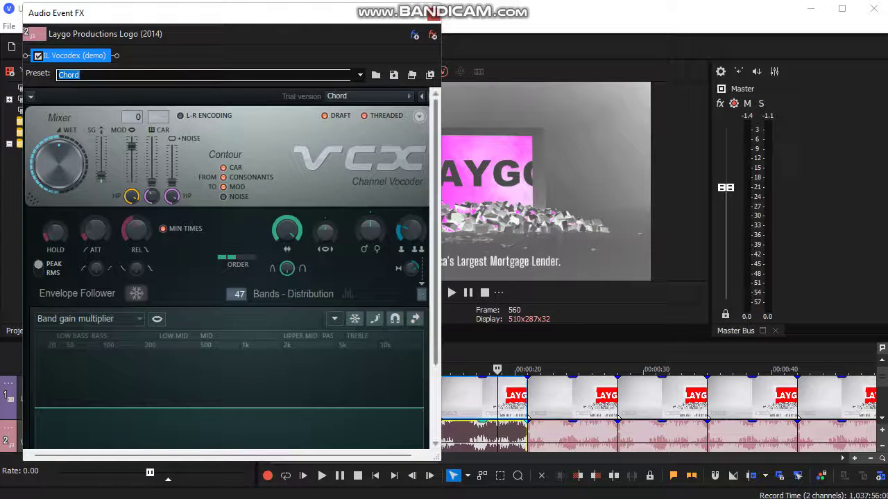
{"action": "scroll", "coordinate": [229, 277], "scroll_direction": "down", "scroll_amount": 3}
{"action": "left_click", "coordinate": [432, 13]}
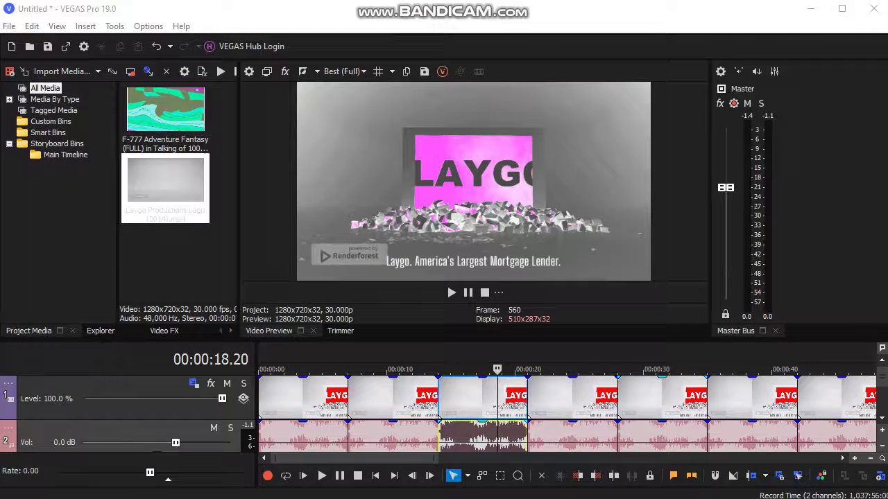
Go through all the Gradient Map colour stops in order on the fourth logo clip's video event.
{"action": "left_click", "coordinate": [577, 398]}
{"action": "right_click", "coordinate": [577, 399]}
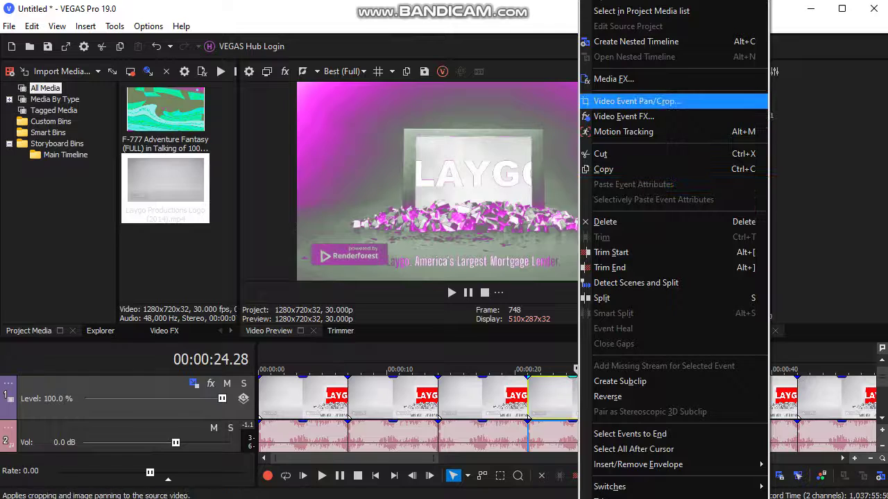
{"action": "left_click", "coordinate": [610, 114]}
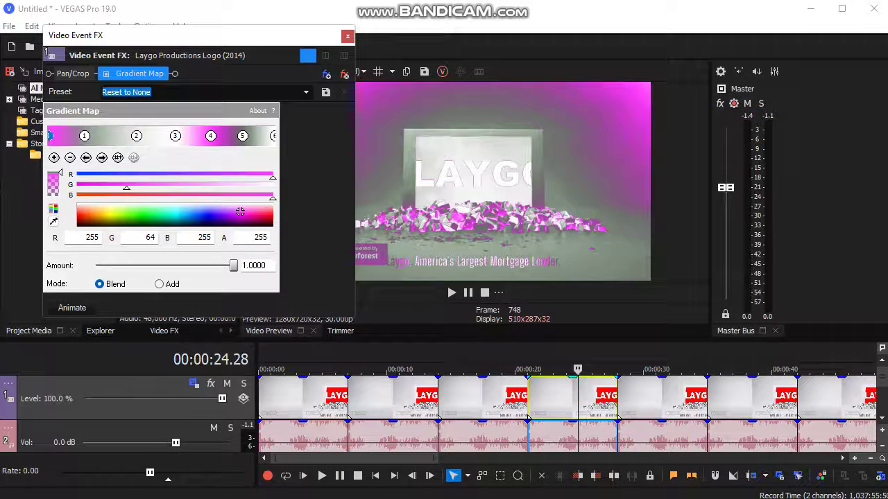
{"action": "left_click", "coordinate": [84, 135]}
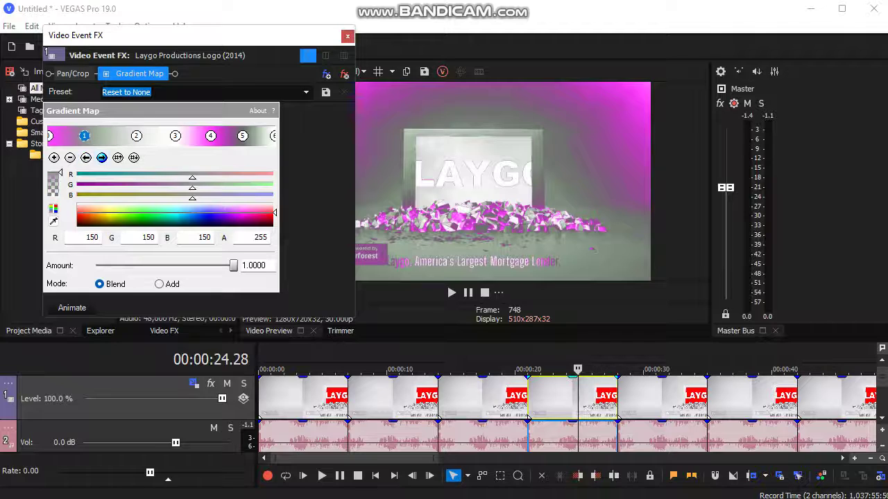
{"action": "left_click", "coordinate": [136, 135]}
{"action": "left_click", "coordinate": [102, 157]}
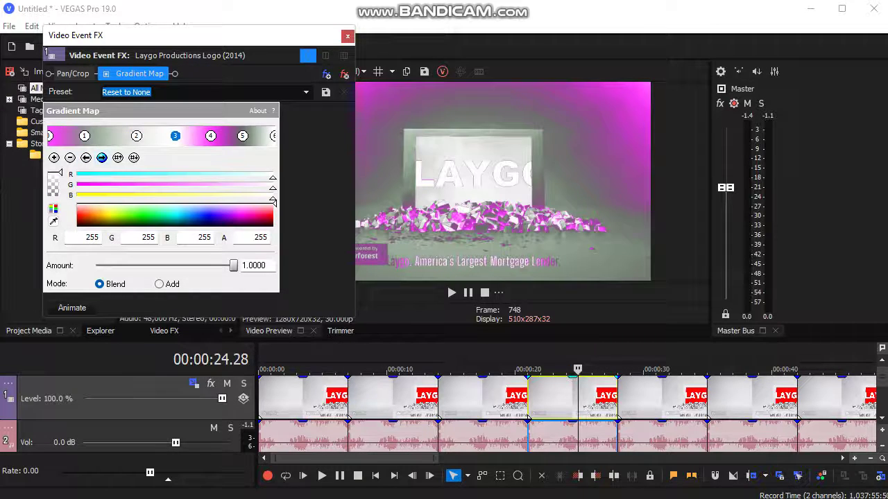
{"action": "left_click", "coordinate": [102, 158]}
{"action": "left_click", "coordinate": [102, 158]}
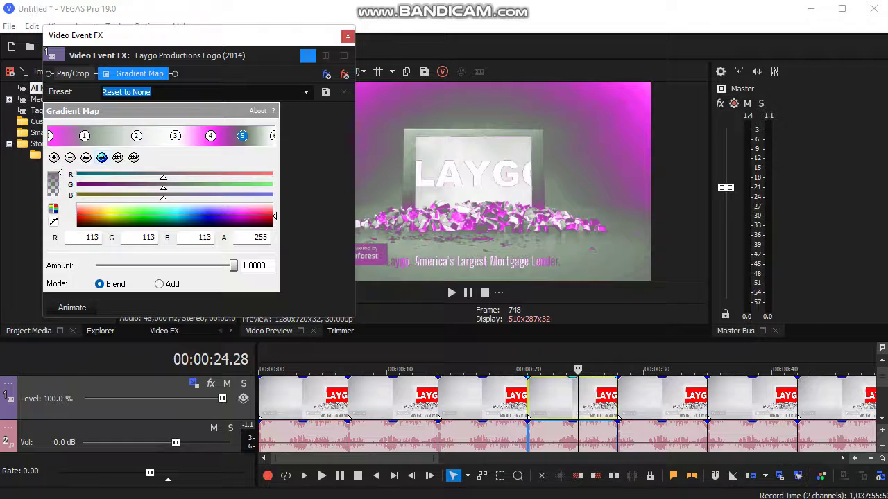
{"action": "left_click", "coordinate": [102, 158]}
{"action": "left_click", "coordinate": [348, 35]}
Review the IL Vocodex settings applied to the fourth logo clip's audio event.
{"action": "right_click", "coordinate": [574, 436]}
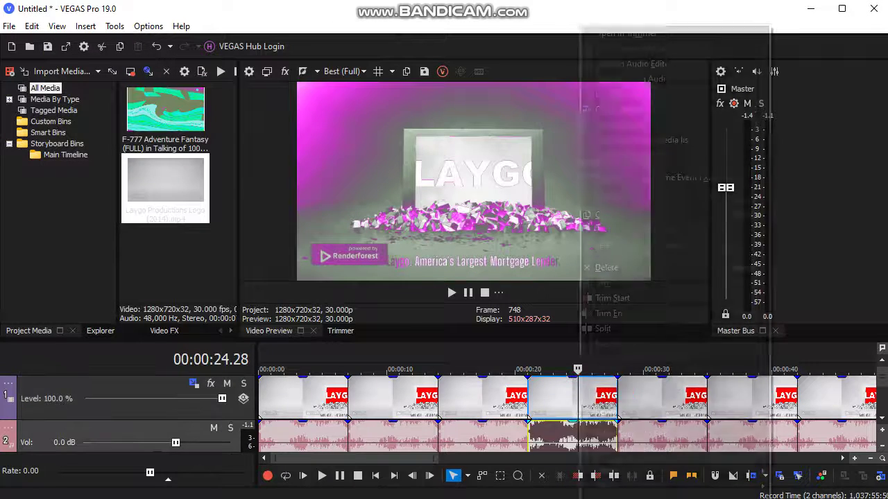
{"action": "left_click", "coordinate": [624, 161]}
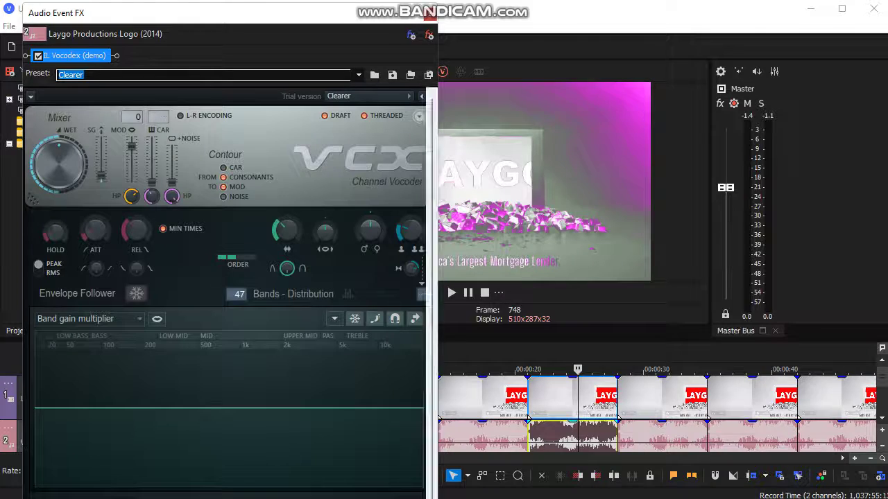
{"action": "scroll", "coordinate": [233, 292], "scroll_direction": "down", "scroll_amount": 1}
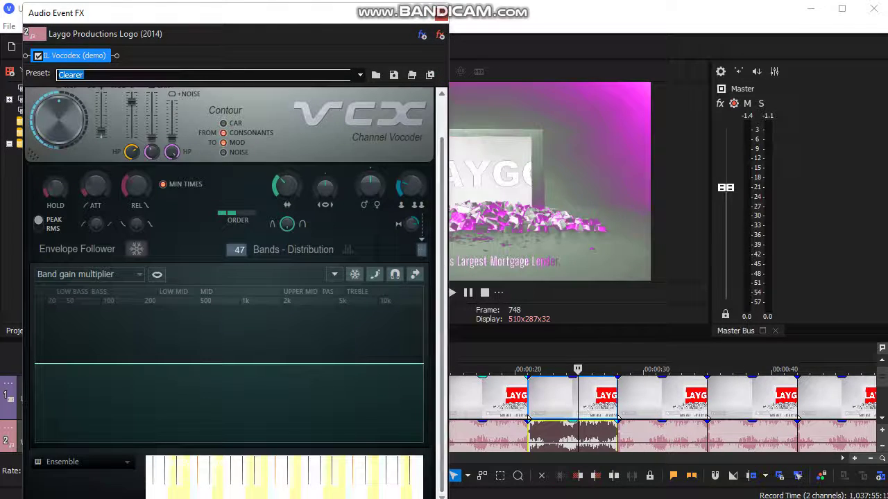
{"action": "left_click", "coordinate": [442, 13]}
Examine the Gradient Map on the fifth logo clip's video event, including the colour values of stop 3.
{"action": "left_click", "coordinate": [650, 398]}
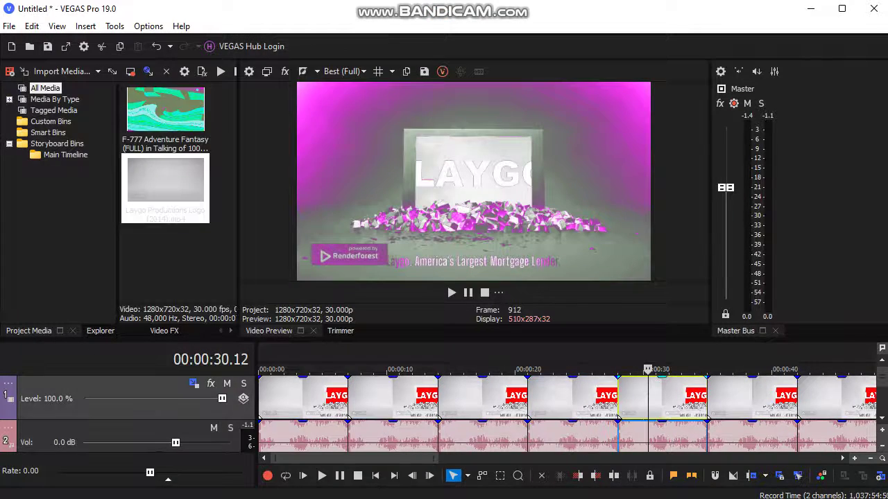
{"action": "right_click", "coordinate": [650, 399]}
{"action": "left_click", "coordinate": [694, 117]}
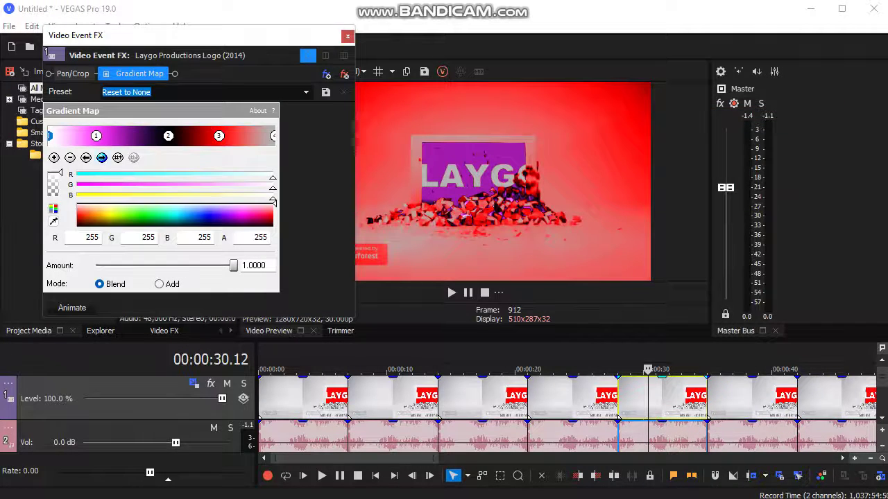
{"action": "left_click", "coordinate": [218, 135]}
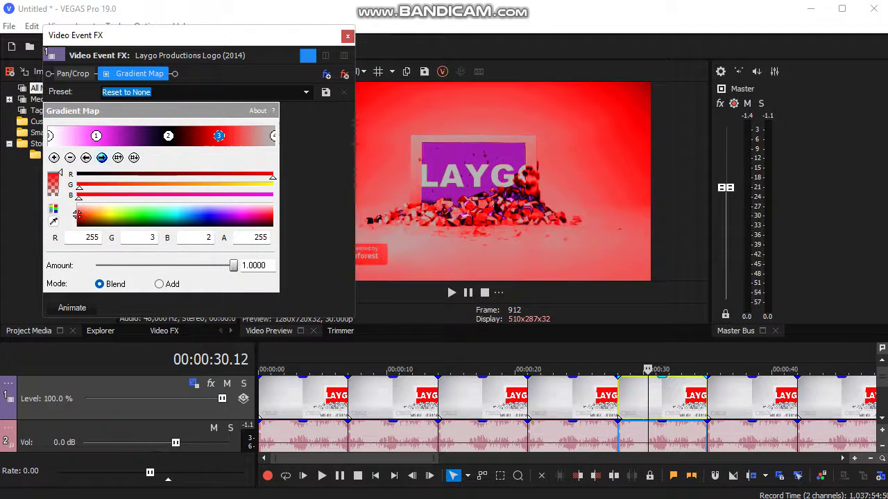
{"action": "left_click", "coordinate": [348, 36]}
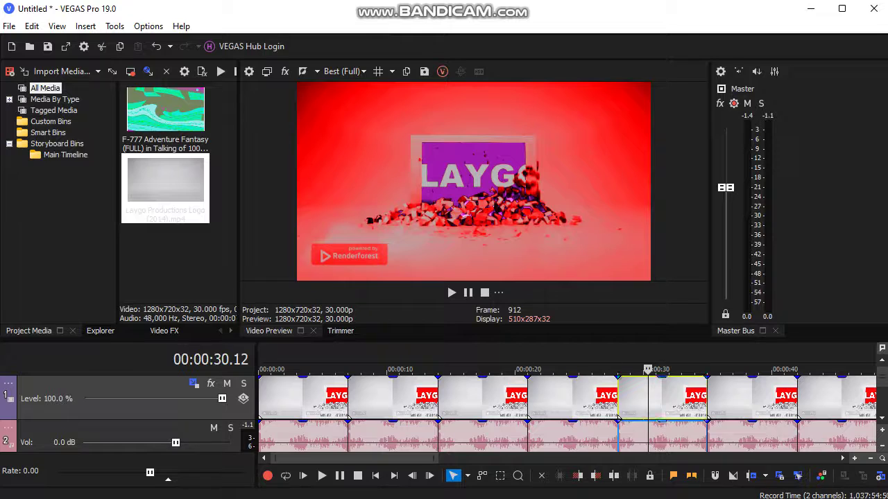
Review the IL Vocodex settings and carrier keyboard on the fifth logo clip's audio event.
{"action": "right_click", "coordinate": [684, 436]}
{"action": "left_click", "coordinate": [728, 162]}
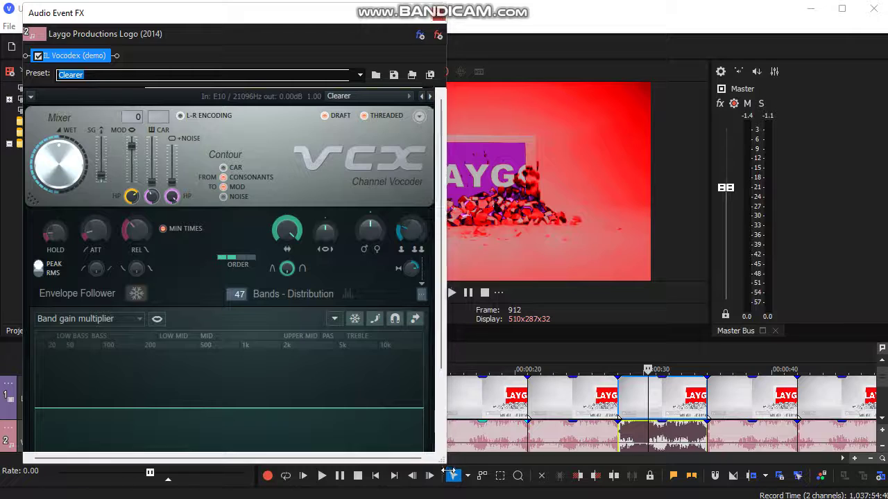
{"action": "scroll", "coordinate": [229, 271], "scroll_direction": "down", "scroll_amount": 3}
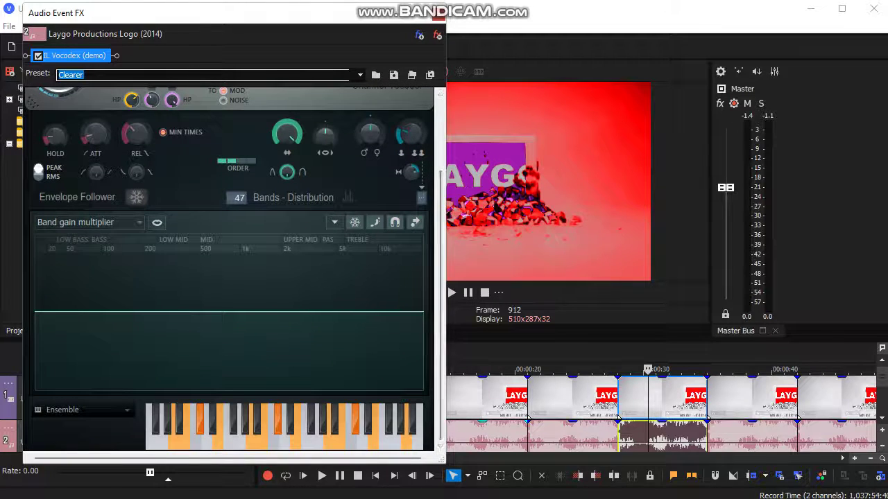
{"action": "left_click", "coordinate": [438, 13]}
Inspect the Rays effect and every Gradient Map colour stop on the sixth logo clip's video event.
{"action": "left_click", "coordinate": [747, 399]}
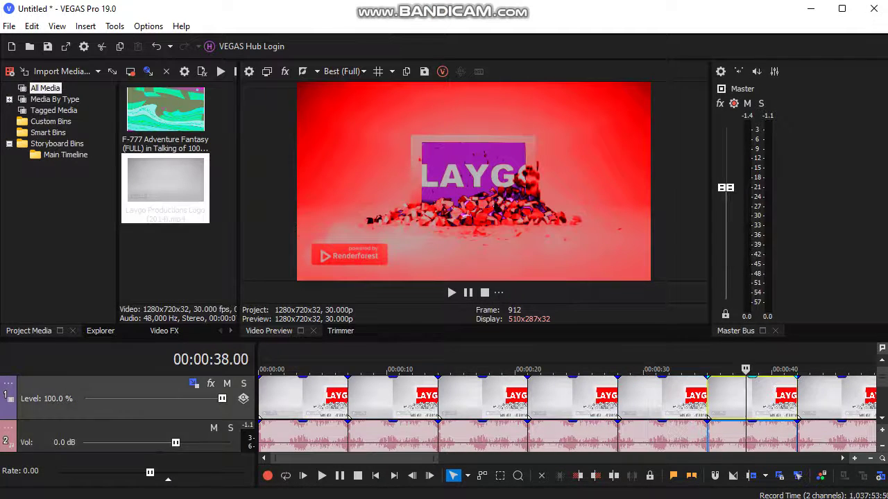
{"action": "right_click", "coordinate": [747, 399]}
{"action": "left_click", "coordinate": [802, 62]}
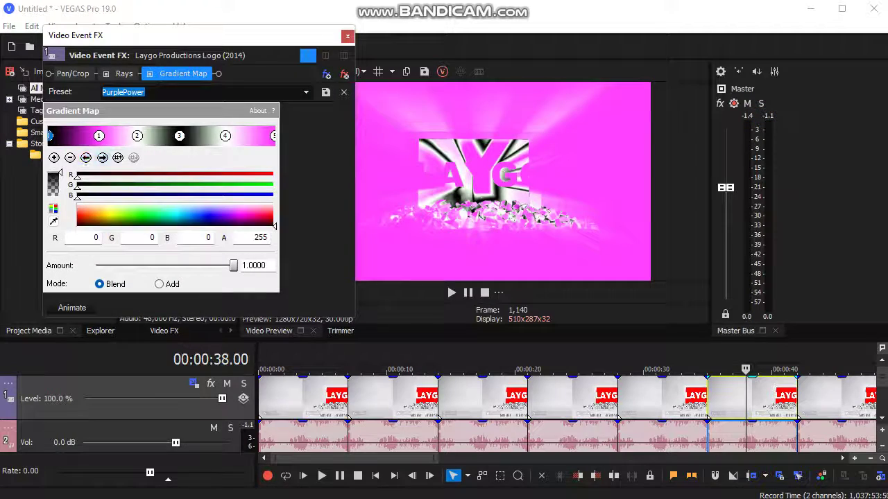
{"action": "left_click", "coordinate": [85, 158]}
{"action": "left_click", "coordinate": [125, 73]}
{"action": "left_click", "coordinate": [183, 73]}
{"action": "left_click", "coordinate": [101, 157]}
{"action": "left_click", "coordinate": [102, 157]}
{"action": "left_click", "coordinate": [102, 157]}
{"action": "left_click", "coordinate": [102, 158]}
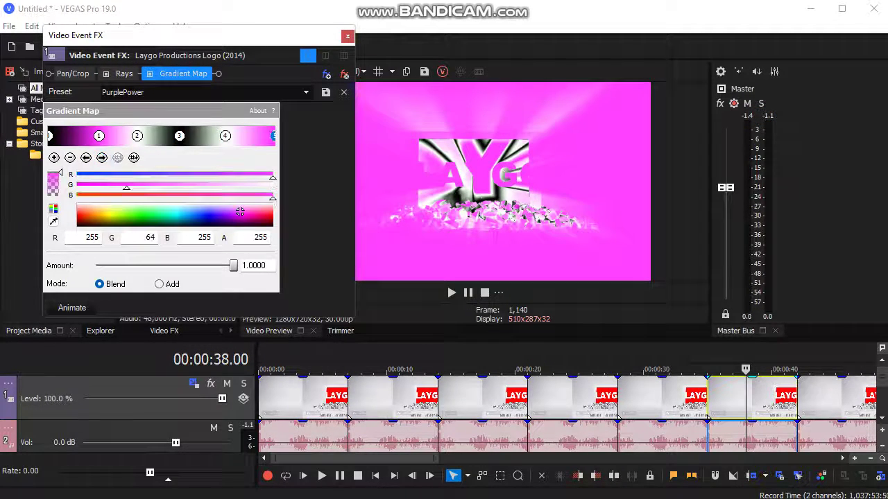
{"action": "left_click", "coordinate": [347, 35]}
Review the IL Vocodex settings applied to the sixth logo clip's audio event.
{"action": "right_click", "coordinate": [739, 434]}
{"action": "left_click", "coordinate": [770, 161]}
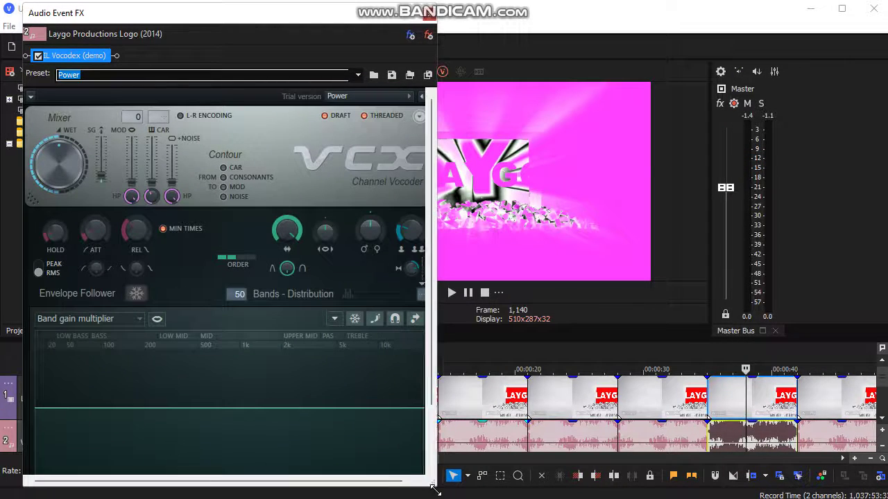
{"action": "left_click_drag", "start_coordinate": [331, 16], "coordinate": [312, 21]}
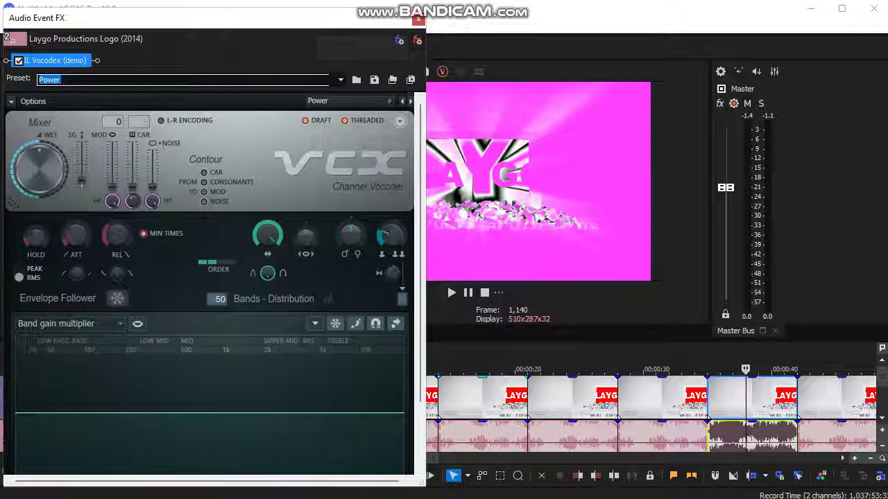
{"action": "scroll", "coordinate": [419, 278], "scroll_direction": "down", "scroll_amount": 2}
{"action": "left_click", "coordinate": [418, 19]}
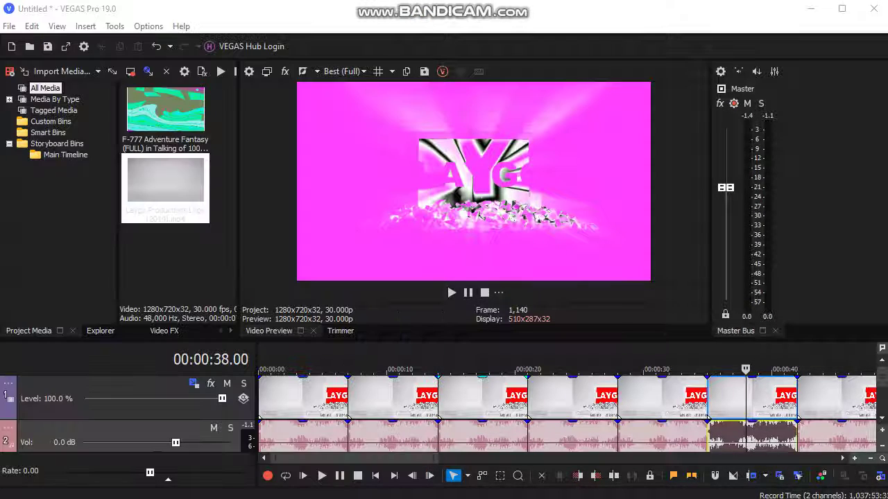
Go through the Gradient Map colour stops up to the last one on the seventh logo clip's video event.
{"action": "left_click", "coordinate": [847, 396]}
{"action": "scroll", "coordinate": [848, 395], "scroll_direction": "down", "scroll_amount": 2}
{"action": "right_click", "coordinate": [555, 395]}
{"action": "left_click", "coordinate": [594, 116]}
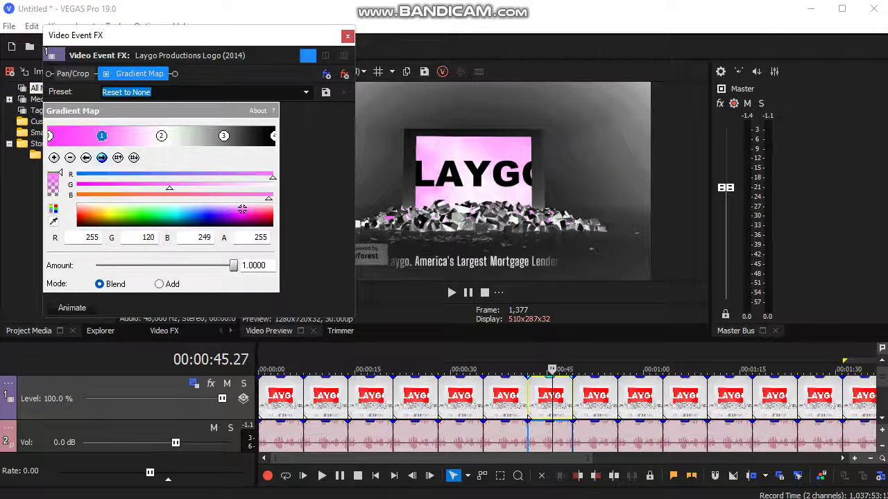
{"action": "left_click", "coordinate": [102, 158]}
{"action": "left_click", "coordinate": [102, 157]}
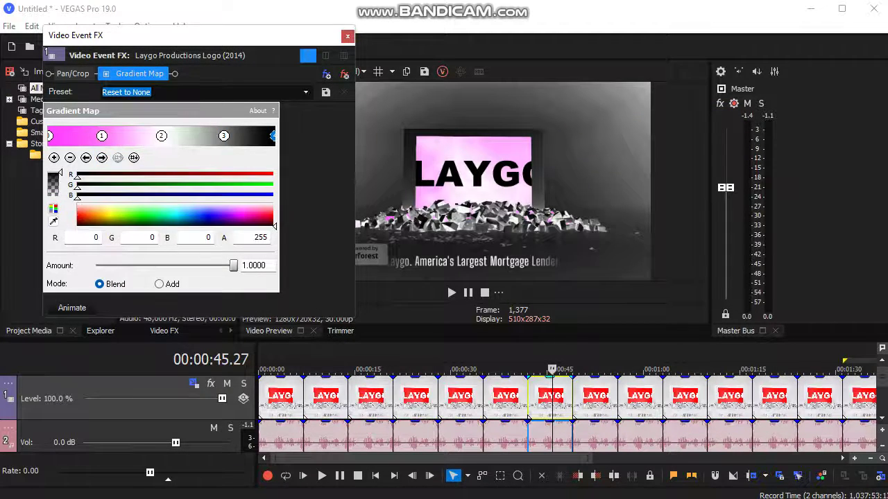
{"action": "left_click", "coordinate": [346, 35]}
Review the IL Vocodex settings applied to the seventh logo clip's audio event.
{"action": "right_click", "coordinate": [552, 437]}
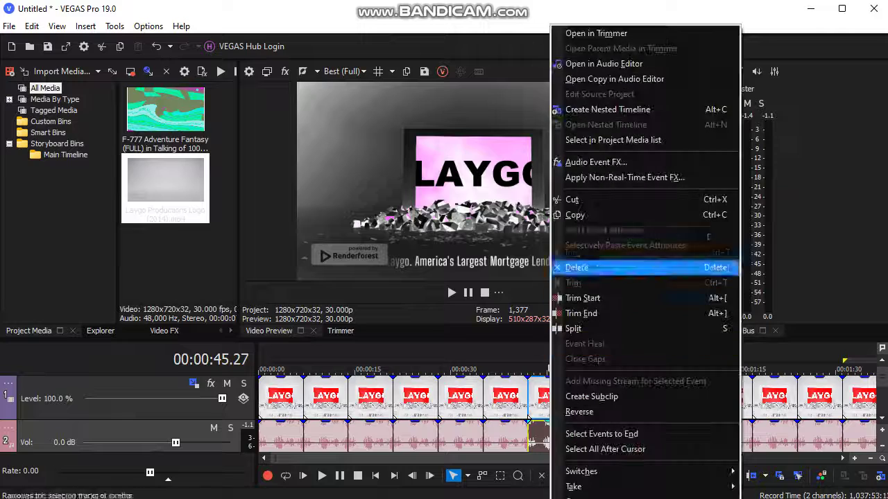
{"action": "left_click", "coordinate": [595, 161]}
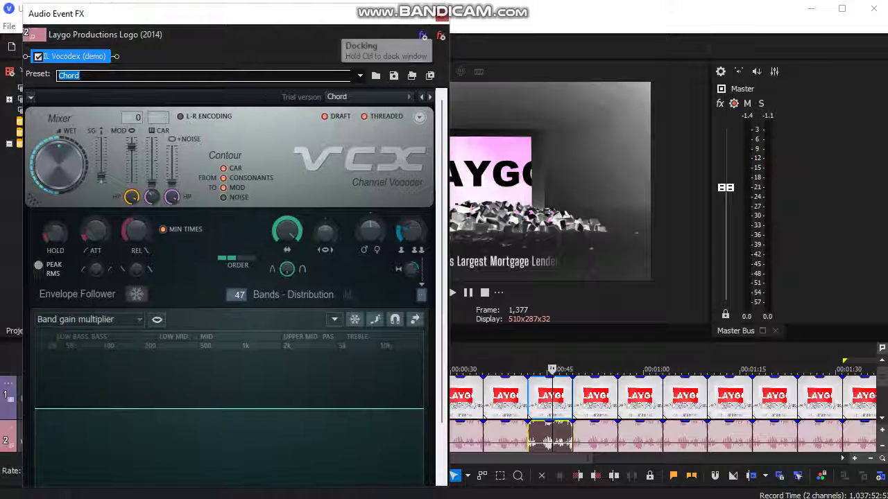
{"action": "scroll", "coordinate": [229, 291], "scroll_direction": "down", "scroll_amount": 2}
{"action": "left_click", "coordinate": [440, 13]}
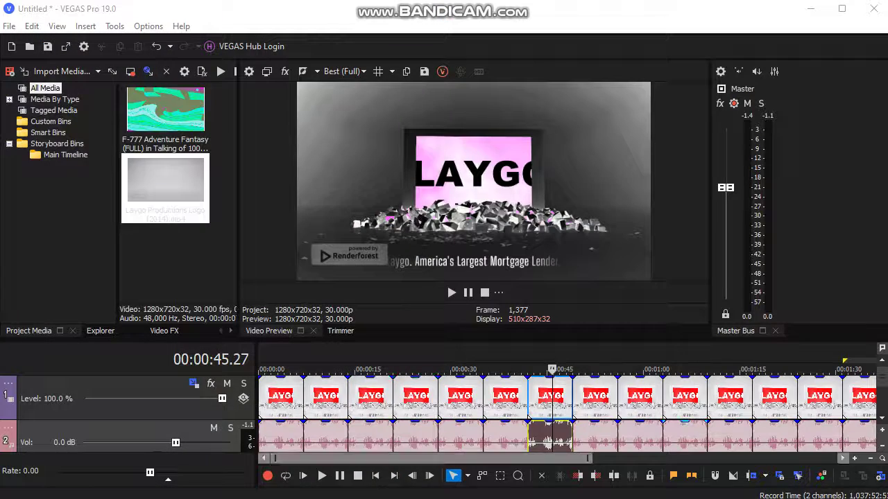
Go through the Gradient Map colour stops up to the last one on the eighth logo clip's video event.
{"action": "left_click", "coordinate": [610, 395]}
{"action": "right_click", "coordinate": [610, 395]}
{"action": "left_click", "coordinate": [648, 116]}
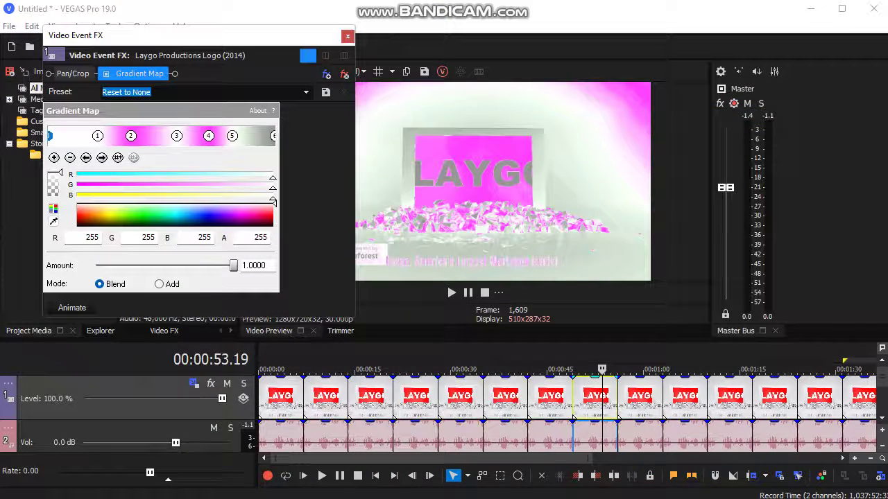
{"action": "left_click", "coordinate": [130, 135]}
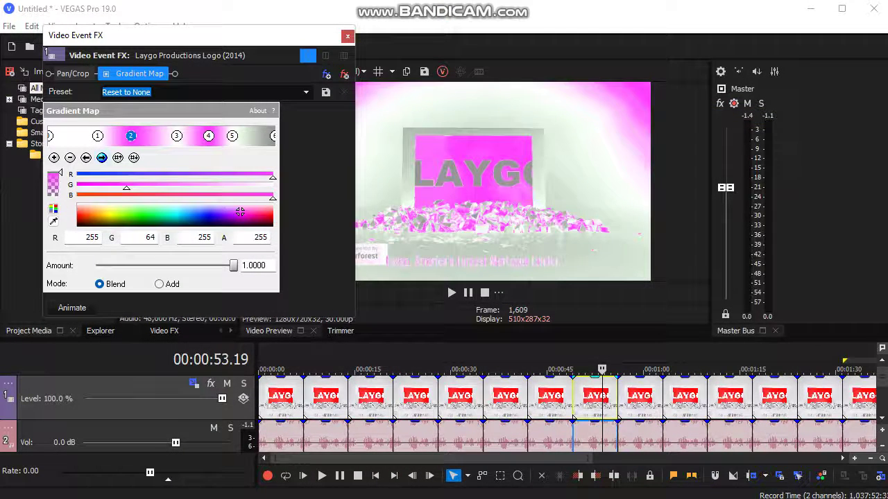
{"action": "left_click", "coordinate": [176, 135]}
{"action": "left_click", "coordinate": [208, 135]}
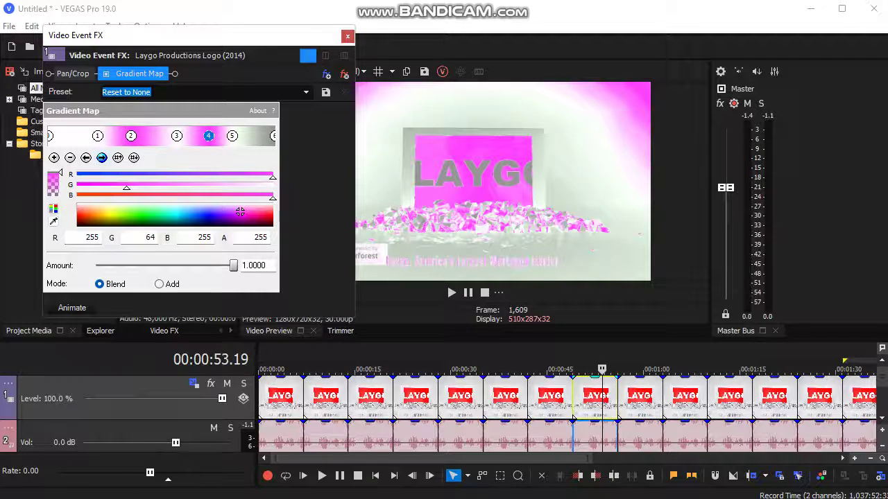
{"action": "left_click", "coordinate": [232, 135]}
{"action": "left_click", "coordinate": [102, 157]}
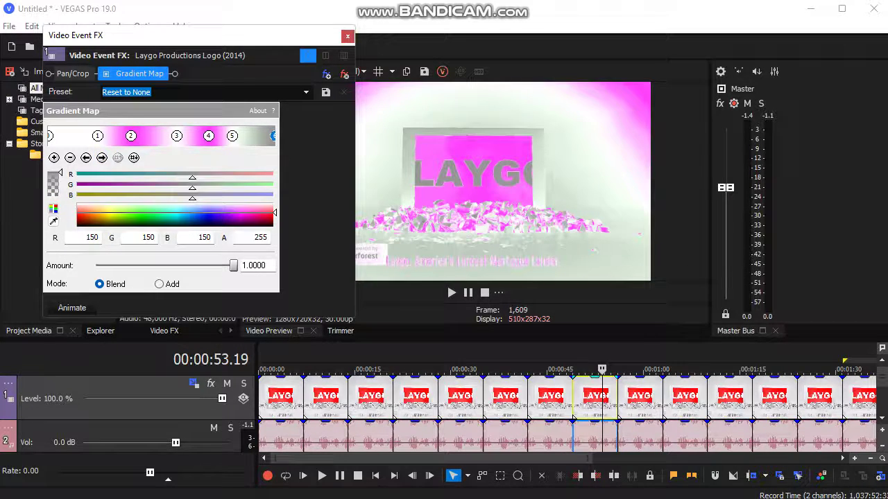
{"action": "key", "text": "Escape"}
Review the IL Vocodex settings applied to the eighth logo clip's audio event.
{"action": "right_click", "coordinate": [595, 437]}
{"action": "left_click", "coordinate": [624, 162]}
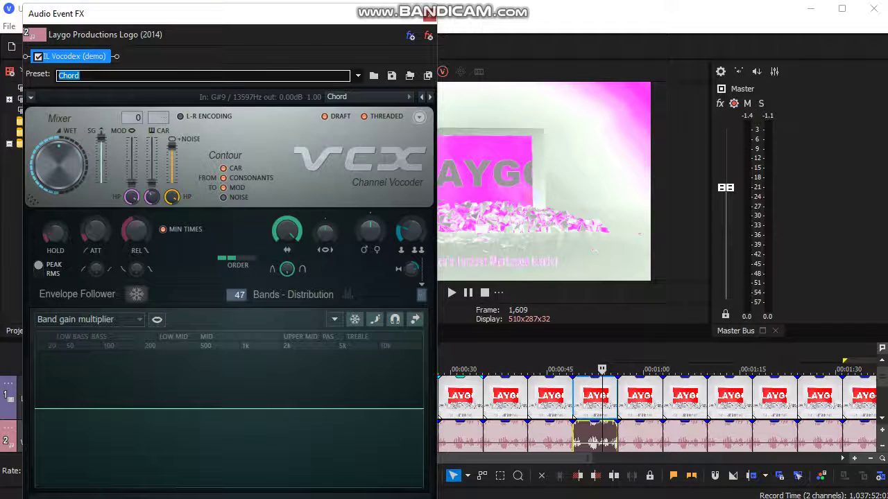
{"action": "left_click_drag", "start_coordinate": [435, 497], "coordinate": [439, 473]}
{"action": "left_click_drag", "start_coordinate": [406, 13], "coordinate": [385, 24]}
{"action": "left_click_drag", "start_coordinate": [416, 250], "coordinate": [416, 312]}
{"action": "left_click", "coordinate": [414, 26]}
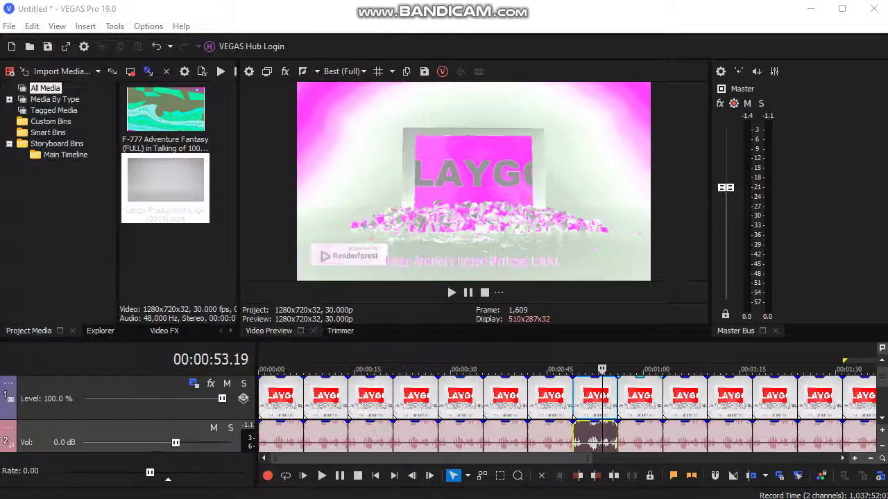
Inspect the Gradient Map colour stops on the ninth logo clip's video event.
{"action": "left_click", "coordinate": [637, 398]}
{"action": "right_click", "coordinate": [637, 398]}
{"action": "left_click", "coordinate": [681, 116]}
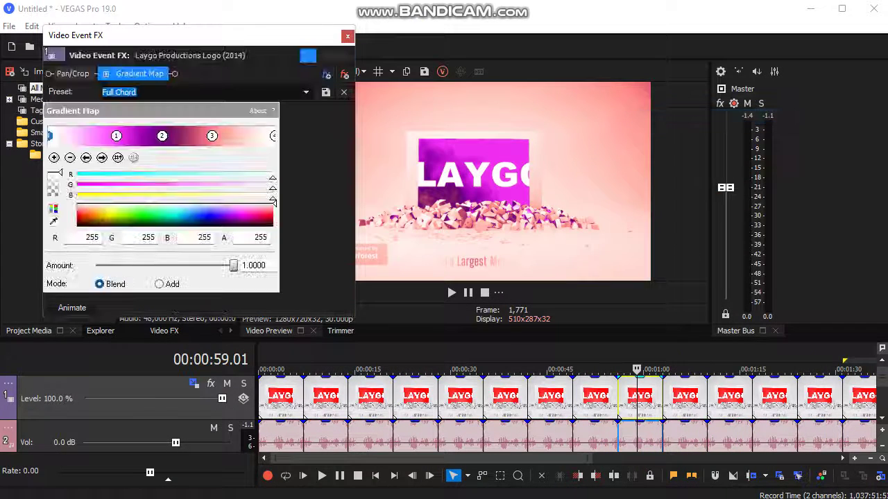
{"action": "left_click", "coordinate": [101, 157]}
{"action": "left_click", "coordinate": [101, 157]}
{"action": "left_click", "coordinate": [101, 157]}
{"action": "left_click", "coordinate": [347, 36]}
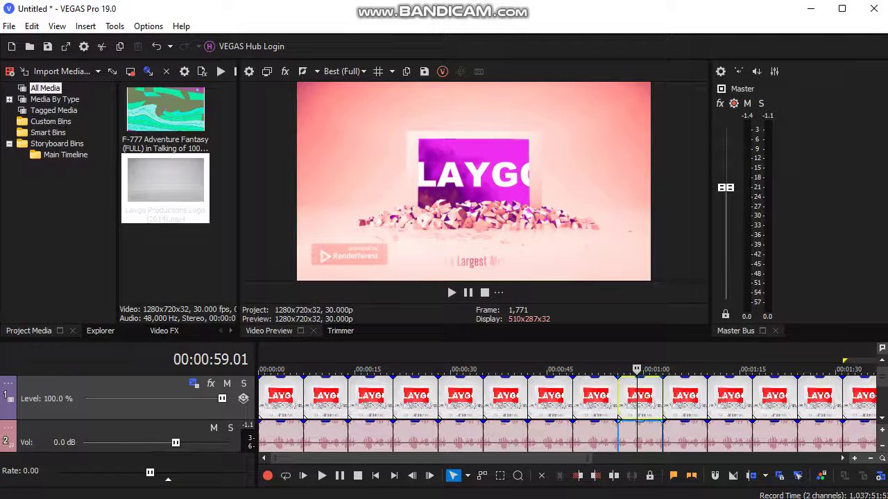
Review the audio effect settings applied to the ninth logo clip's audio event.
{"action": "right_click", "coordinate": [655, 437]}
{"action": "left_click", "coordinate": [684, 160]}
{"action": "left_click_drag", "start_coordinate": [314, 32], "coordinate": [336, 35]}
{"action": "left_click", "coordinate": [387, 28]}
Step through the Gradient Map colour stops on the tenth logo clip's video event.
{"action": "right_click", "coordinate": [683, 437]}
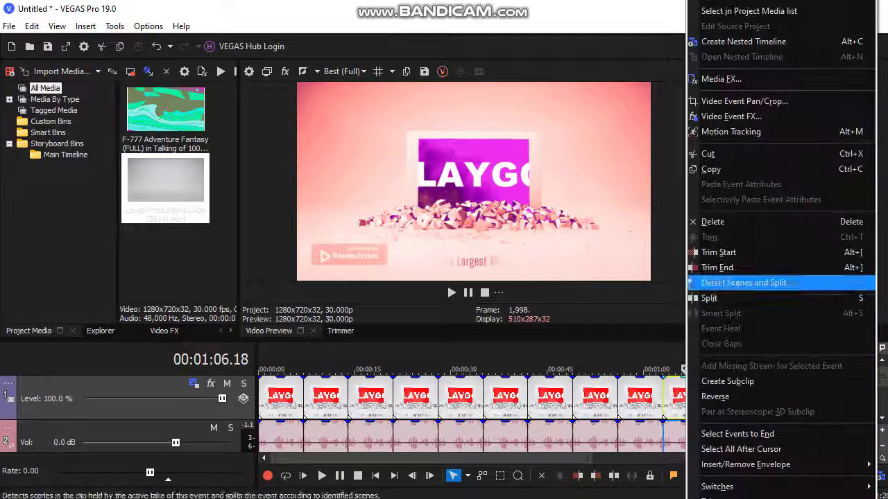
{"action": "left_click", "coordinate": [731, 116]}
{"action": "left_click", "coordinate": [78, 213]}
{"action": "left_click", "coordinate": [102, 157]}
{"action": "left_click", "coordinate": [102, 157]}
{"action": "left_click", "coordinate": [102, 157]}
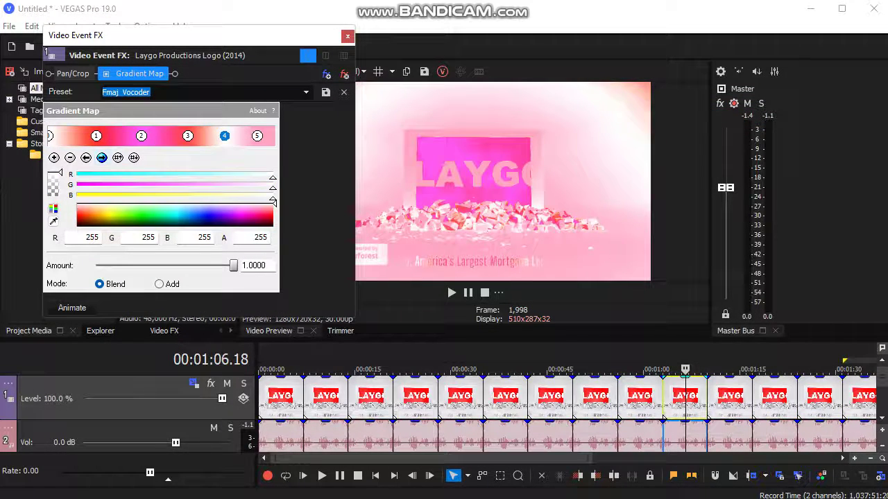
{"action": "left_click", "coordinate": [101, 157]}
{"action": "left_click", "coordinate": [348, 36]}
Review the audio effect settings applied to the tenth logo clip's audio event.
{"action": "right_click", "coordinate": [697, 437]}
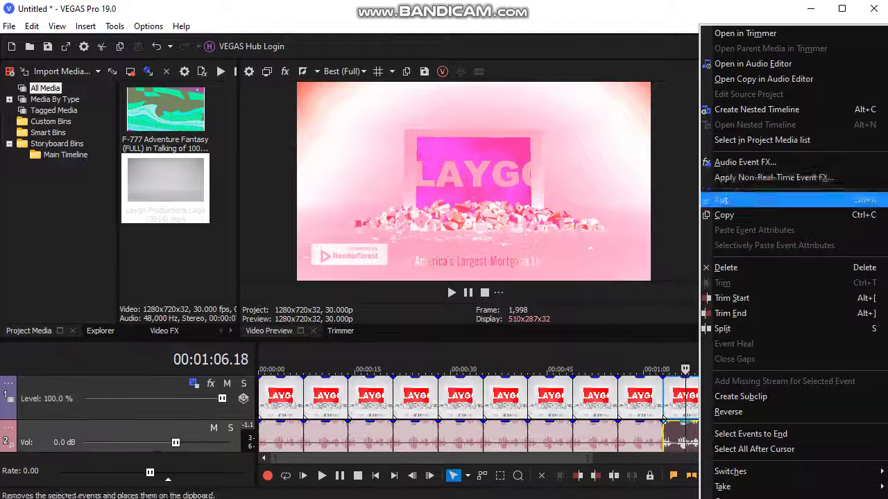
{"action": "left_click", "coordinate": [736, 157]}
{"action": "left_click", "coordinate": [387, 28]}
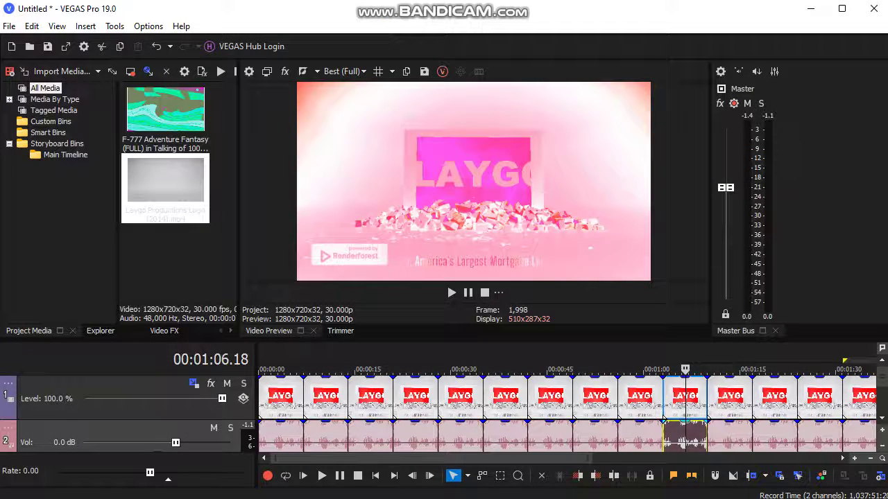
Inspect the Gradient Map, Color Curves and HSL Adjust effects on the eleventh logo clip's video event.
{"action": "left_click", "coordinate": [748, 437]}
{"action": "right_click", "coordinate": [736, 437]}
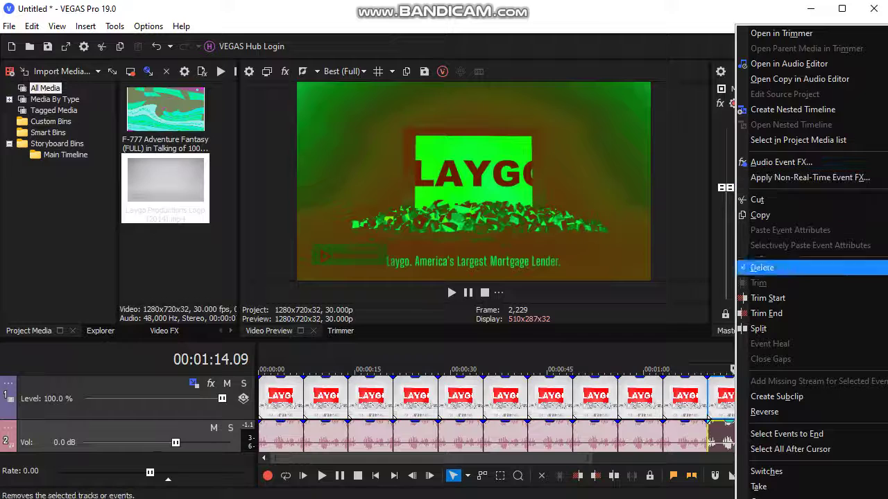
{"action": "right_click", "coordinate": [725, 399]}
{"action": "left_click", "coordinate": [770, 115]}
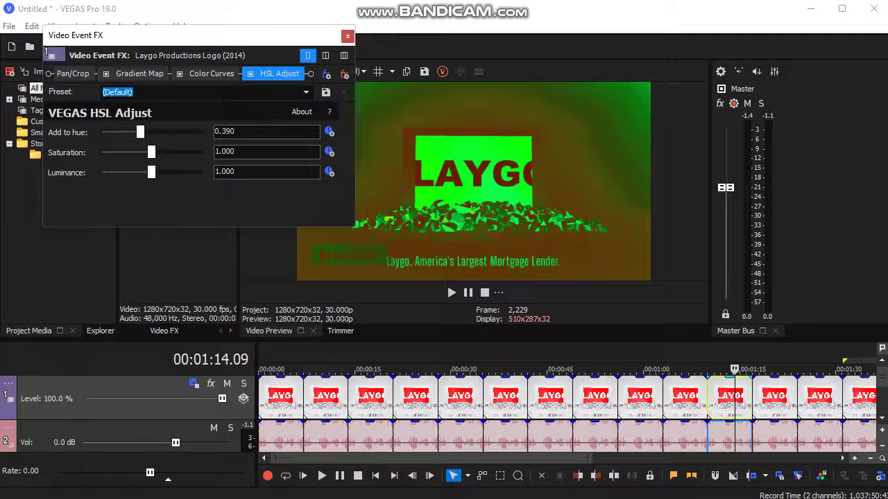
{"action": "left_click", "coordinate": [139, 74]}
{"action": "left_click", "coordinate": [212, 73]}
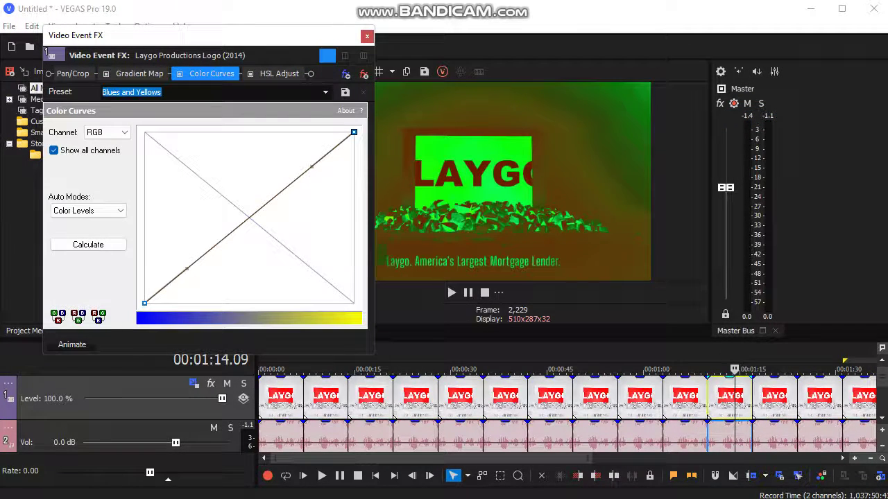
{"action": "left_click", "coordinate": [278, 73]}
{"action": "left_click", "coordinate": [348, 36]}
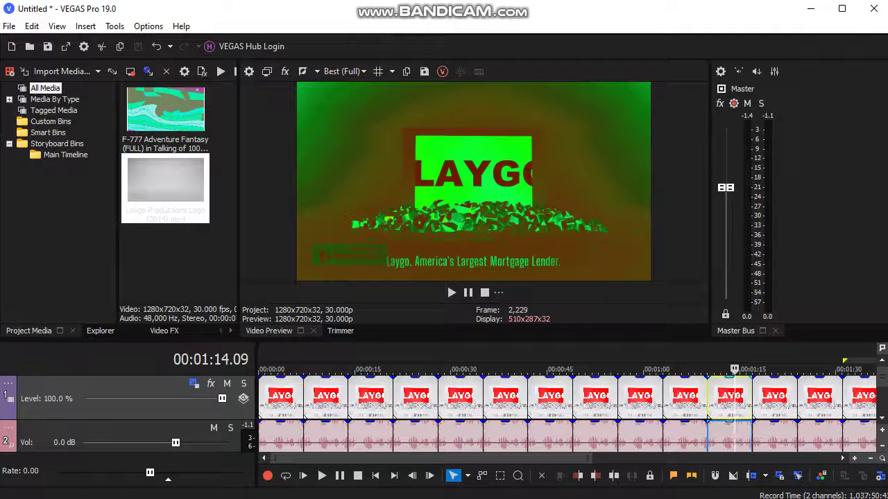
Review the IL Vocodex settings applied to the eleventh logo clip's audio event.
{"action": "right_click", "coordinate": [728, 437]}
{"action": "left_click", "coordinate": [771, 166]}
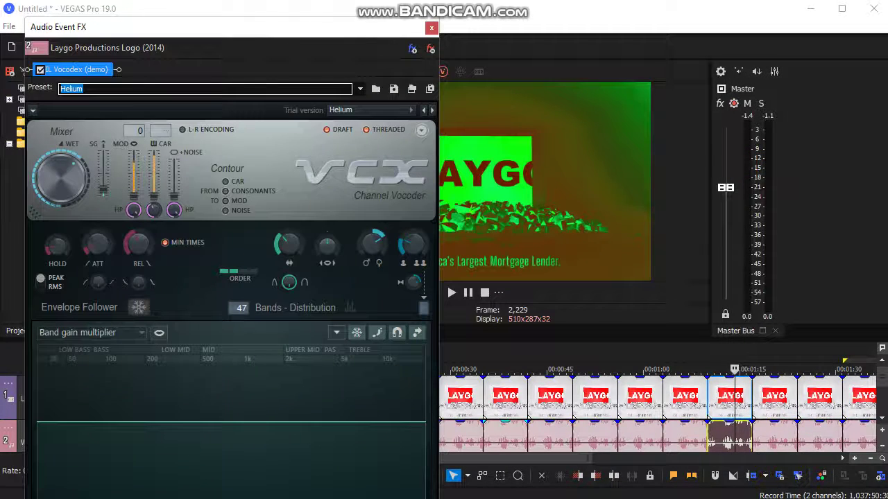
{"action": "left_click_drag", "start_coordinate": [340, 26], "coordinate": [360, 19]}
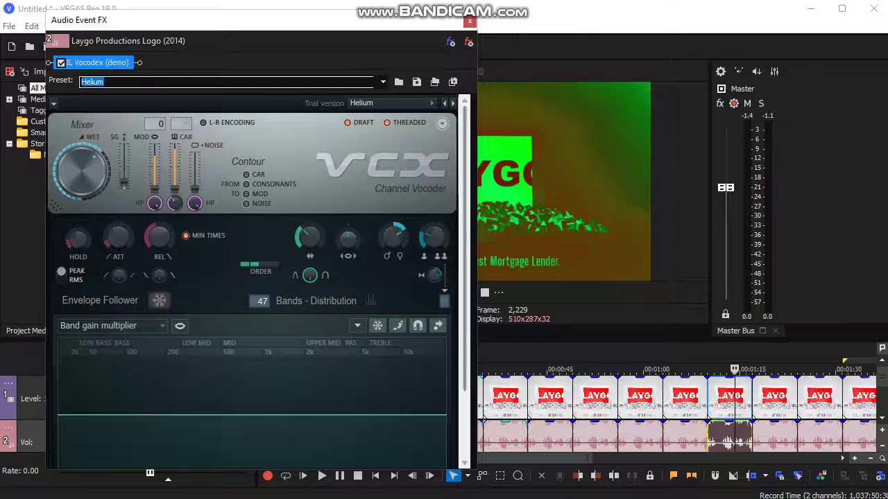
{"action": "scroll", "coordinate": [253, 277], "scroll_direction": "down", "scroll_amount": 3}
{"action": "left_click", "coordinate": [469, 22]}
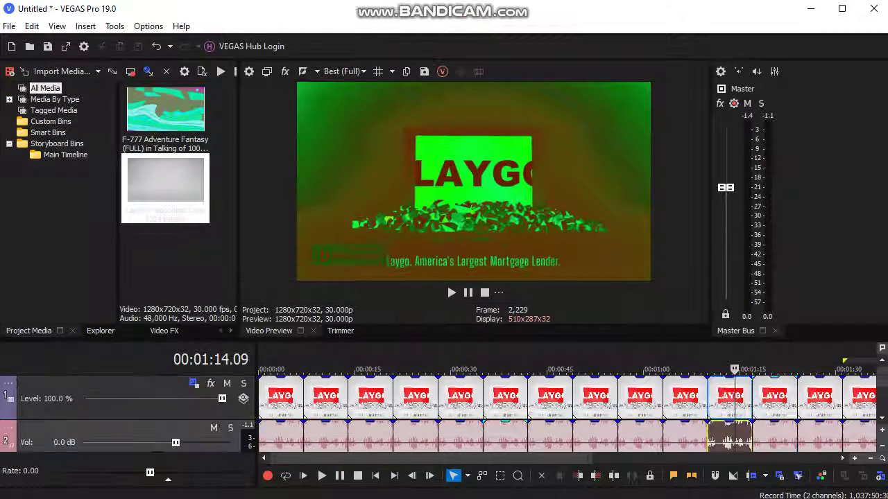
Inspect the Invert, Gradient Map and TV Simulator effects on the twelfth logo clip's video event, including the gradient's colour stops.
{"action": "left_click", "coordinate": [752, 395]}
{"action": "right_click", "coordinate": [753, 395]}
{"action": "left_click", "coordinate": [818, 116]}
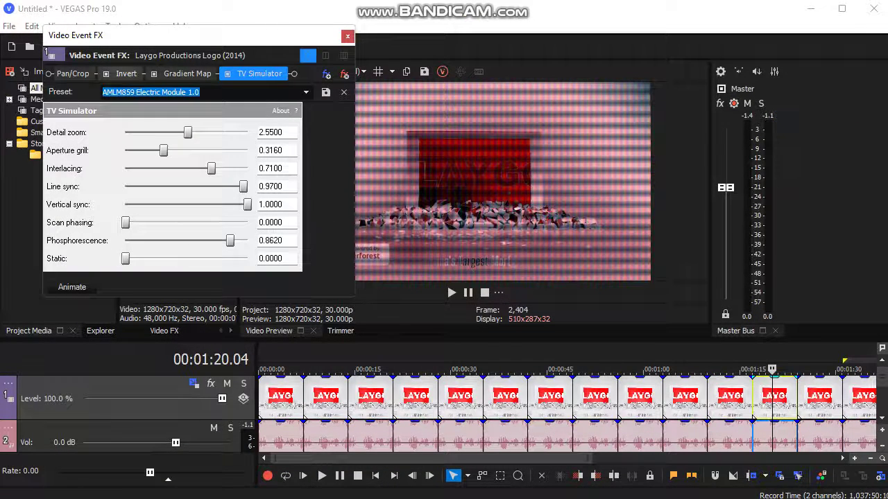
{"action": "left_click", "coordinate": [125, 73]}
{"action": "left_click", "coordinate": [183, 74]}
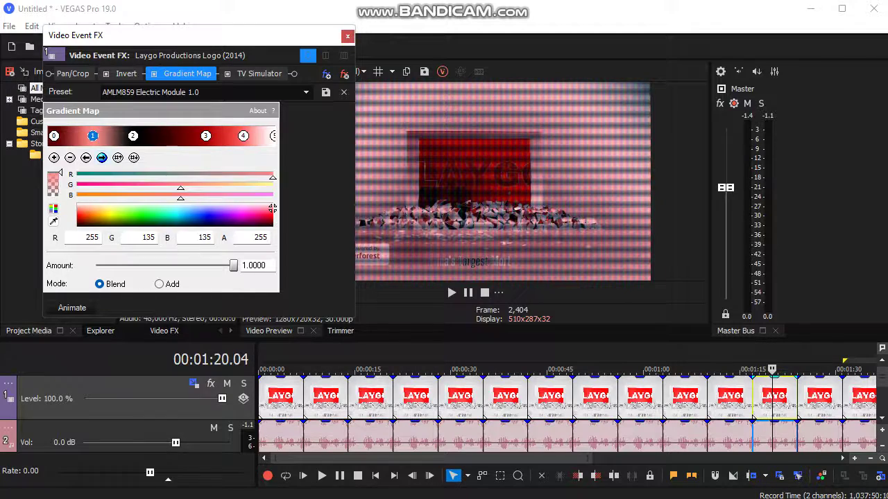
{"action": "left_click", "coordinate": [102, 158]}
{"action": "left_click", "coordinate": [101, 158]}
{"action": "left_click", "coordinate": [102, 157]}
{"action": "left_click", "coordinate": [101, 157]}
{"action": "left_click", "coordinate": [258, 73]}
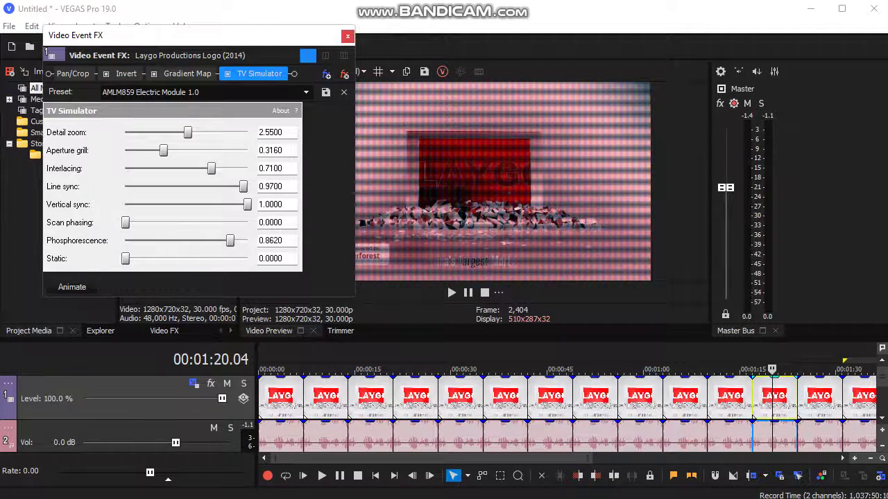
{"action": "key", "text": "Escape"}
Review the twelfth logo clip's audio effect chain, including ExpressFX Delay and Flange/Wah-Wah.
{"action": "right_click", "coordinate": [752, 421]}
{"action": "left_click", "coordinate": [808, 162]}
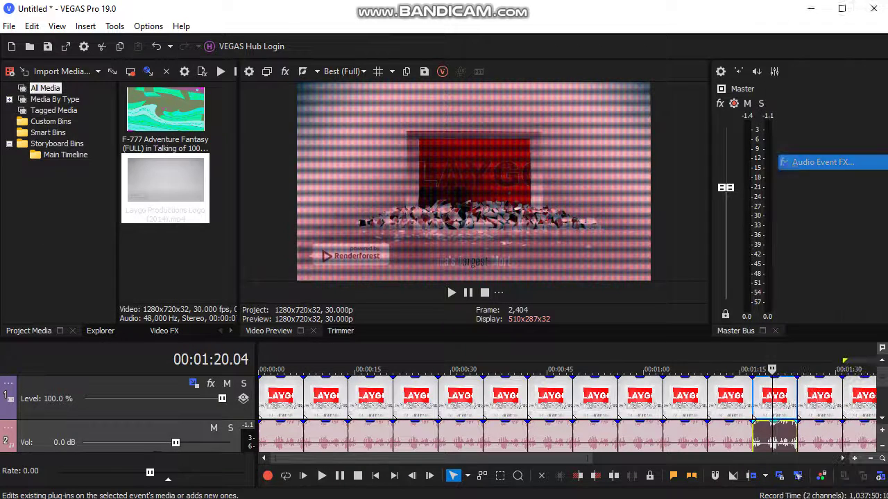
{"action": "left_click", "coordinate": [330, 60]}
{"action": "left_click", "coordinate": [330, 60]}
{"action": "left_click", "coordinate": [232, 63]}
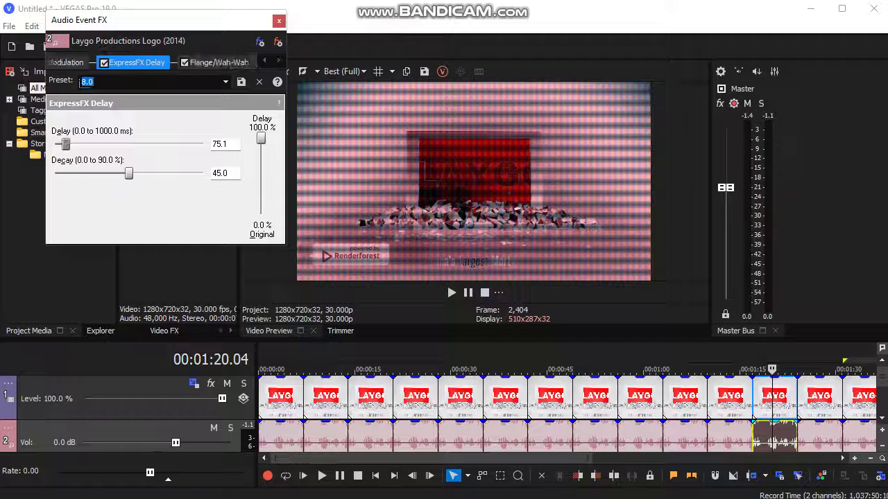
{"action": "left_click", "coordinate": [218, 62]}
{"action": "left_click", "coordinate": [291, 21]}
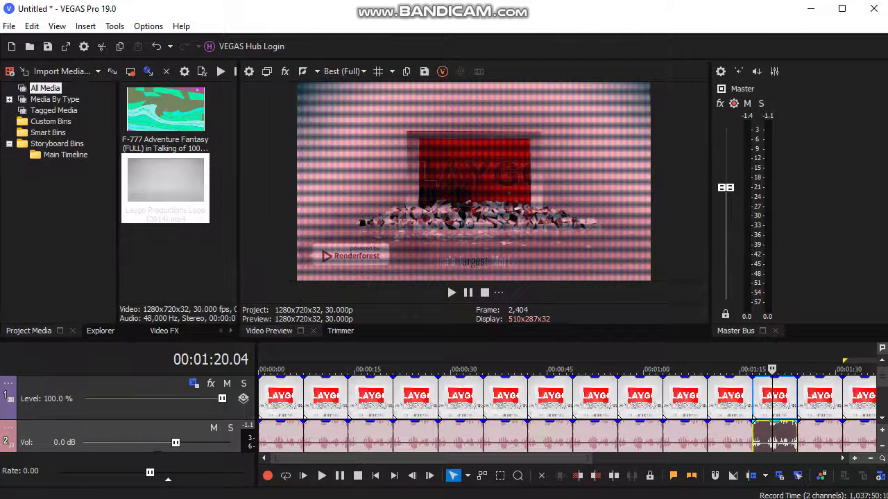
Inspect the Pan/Crop, Color Corrector (Secondary) and HSL Adjust settings on the thirteenth logo clip's video event.
{"action": "left_click", "coordinate": [810, 399]}
{"action": "right_click", "coordinate": [811, 399]}
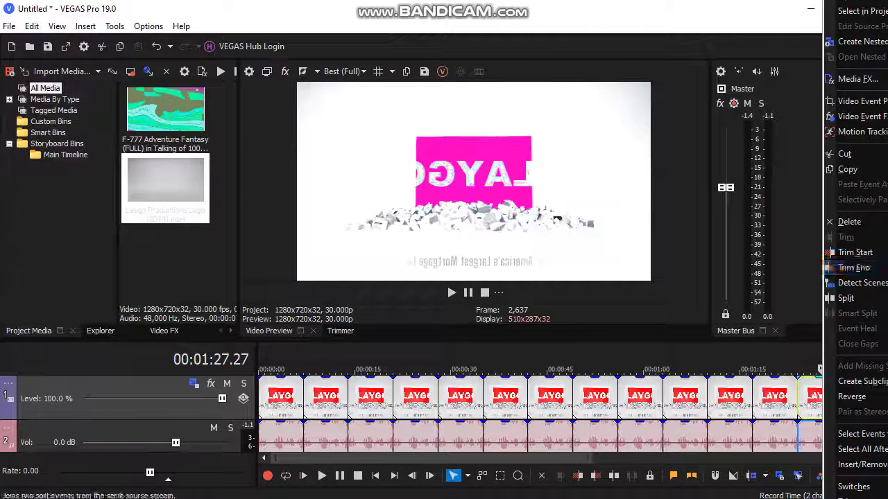
{"action": "left_click", "coordinate": [853, 116]}
{"action": "left_click", "coordinate": [73, 73]}
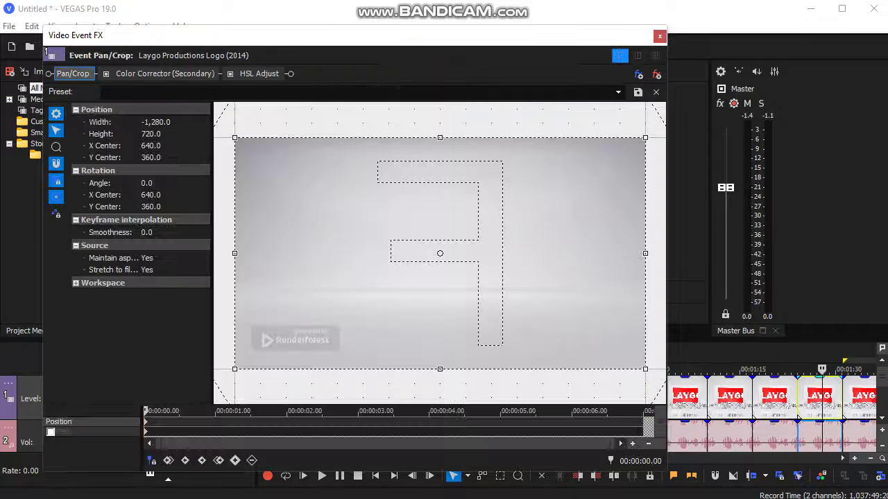
{"action": "left_click", "coordinate": [165, 73]}
{"action": "left_click", "coordinate": [258, 73]}
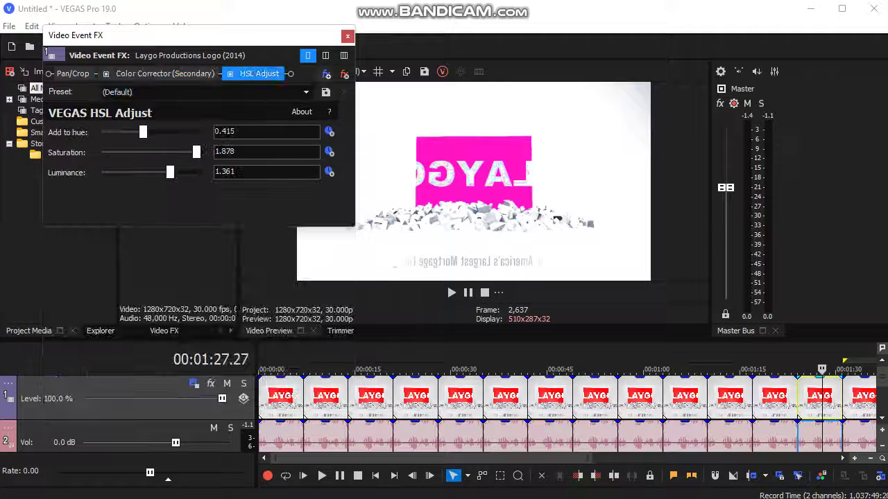
{"action": "left_click", "coordinate": [348, 36]}
Review the ExpressFX Chorus, CMT Bitcrusher, IL Vocodex and ExpressFX Distortion settings on the thirteenth logo clip's audio event.
{"action": "right_click", "coordinate": [818, 441]}
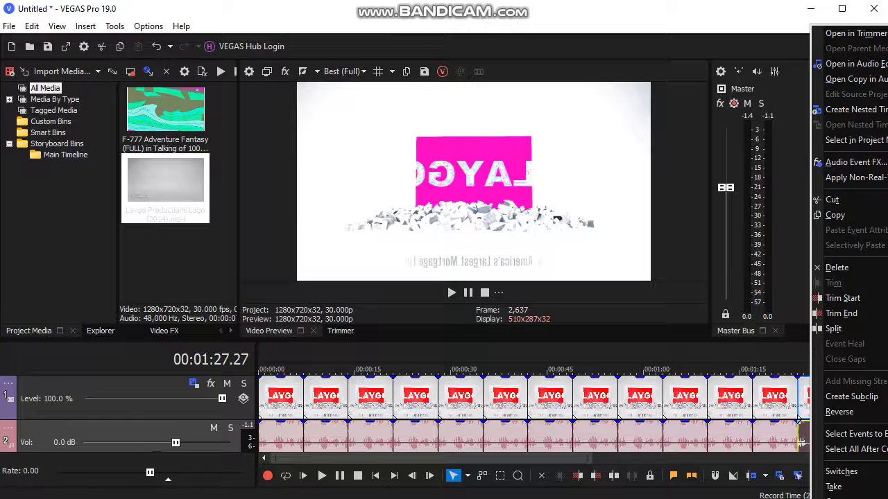
{"action": "left_click", "coordinate": [846, 160]}
{"action": "left_click", "coordinate": [95, 62]}
{"action": "left_click", "coordinate": [182, 62]}
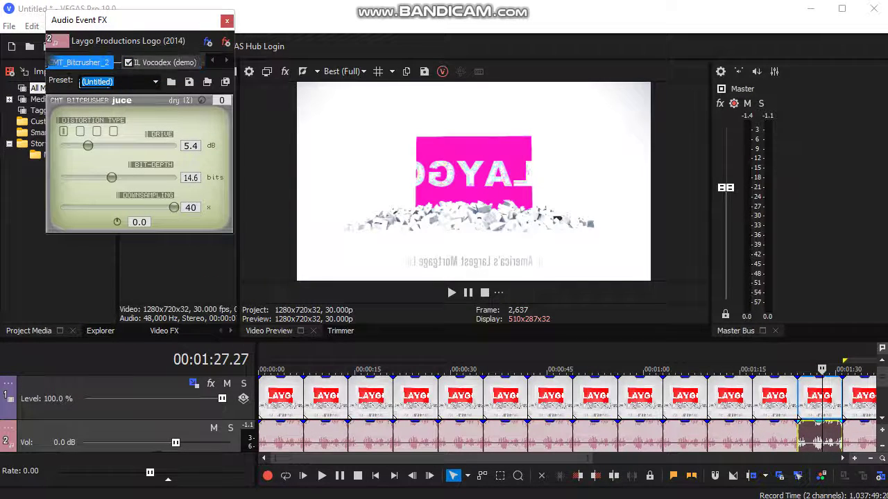
{"action": "left_click", "coordinate": [165, 62]}
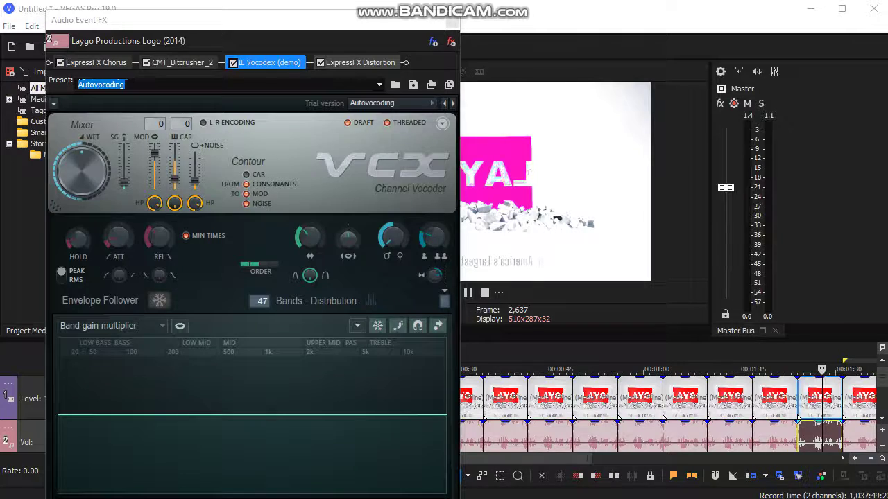
{"action": "left_click", "coordinate": [360, 62]}
{"action": "left_click", "coordinate": [279, 21]}
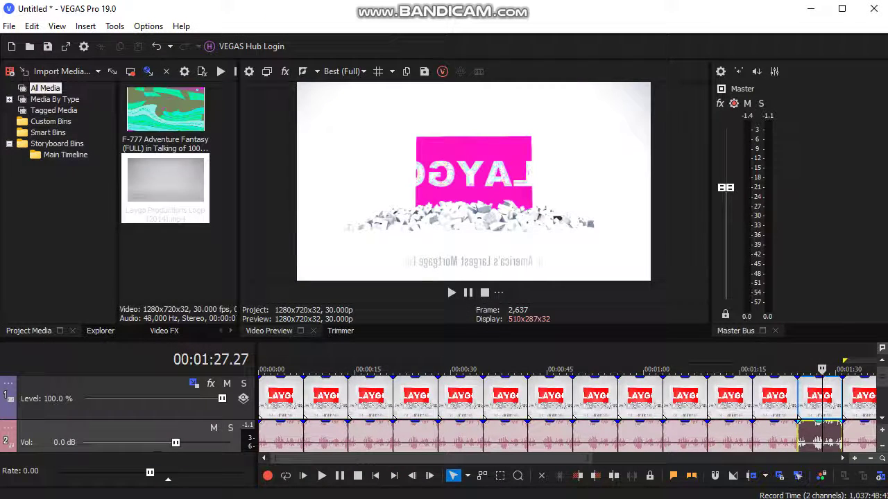
Inspect the Light Rays and TV Simulator settings on the fourteenth logo clip's video event.
{"action": "left_click", "coordinate": [862, 399]}
{"action": "scroll", "coordinate": [862, 399], "scroll_direction": "up", "scroll_amount": 4}
{"action": "right_click", "coordinate": [601, 399]}
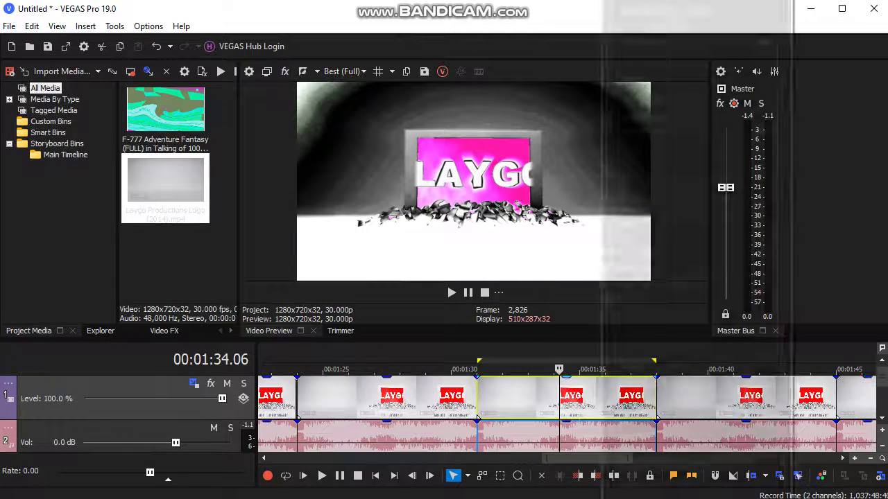
{"action": "left_click", "coordinate": [645, 116]}
{"action": "left_click", "coordinate": [134, 73]}
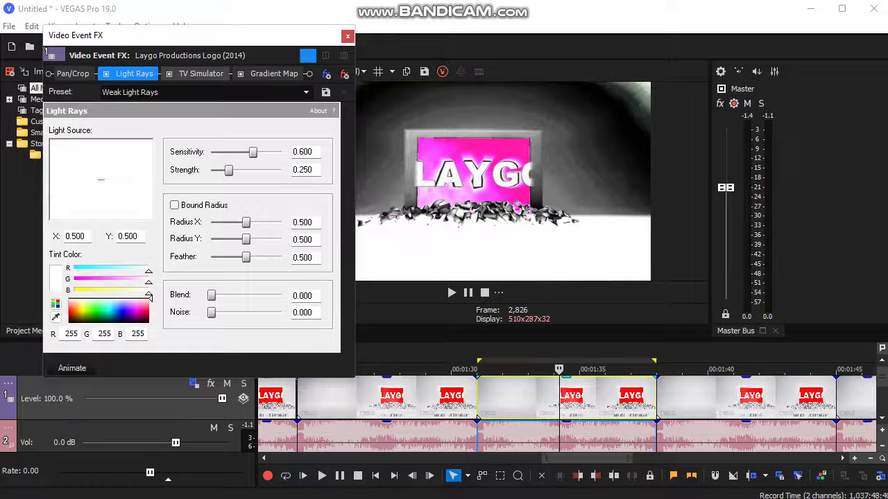
{"action": "left_click", "coordinate": [201, 74]}
Examine the colour stops of the Gradient Map effect on the fourteenth logo clip's video event.
{"action": "left_click", "coordinate": [273, 73]}
{"action": "left_click", "coordinate": [136, 136]}
{"action": "left_click", "coordinate": [240, 212]}
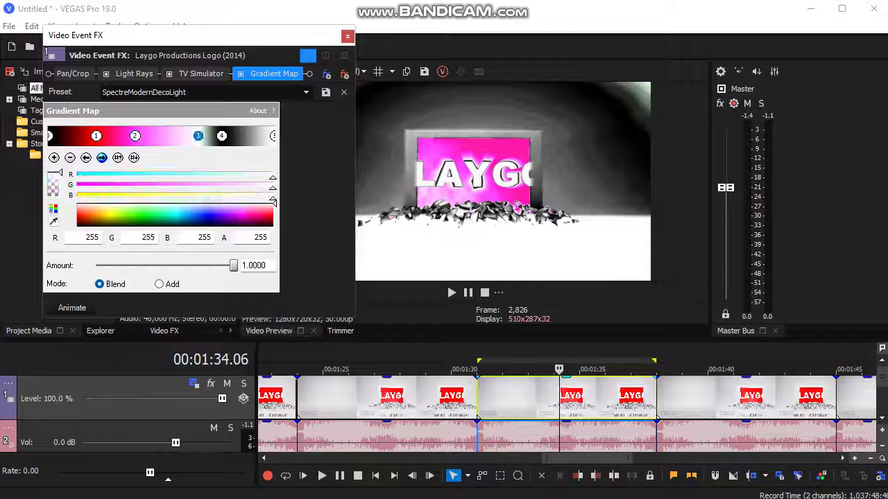
{"action": "left_click", "coordinate": [221, 136]}
{"action": "left_click", "coordinate": [273, 208]}
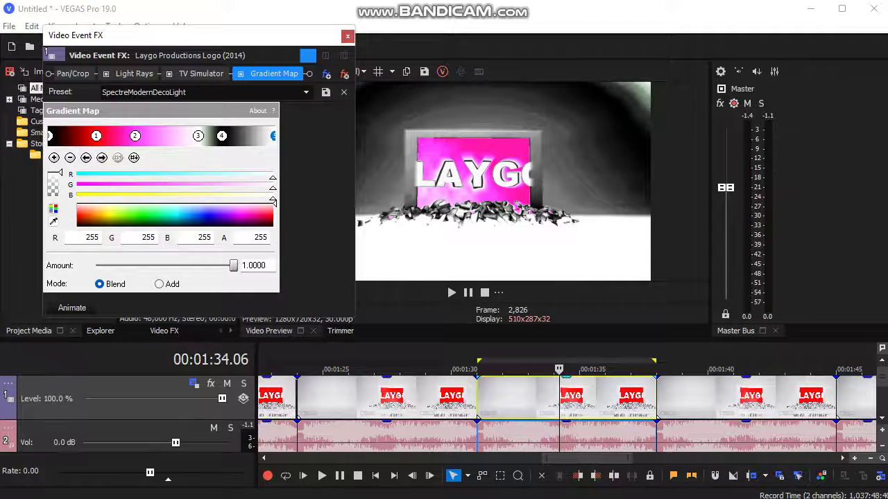
{"action": "left_click", "coordinate": [348, 36]}
Review the IL Vocodex settings on the fourteenth logo clip's audio event.
{"action": "right_click", "coordinate": [604, 435]}
{"action": "left_click", "coordinate": [645, 159]}
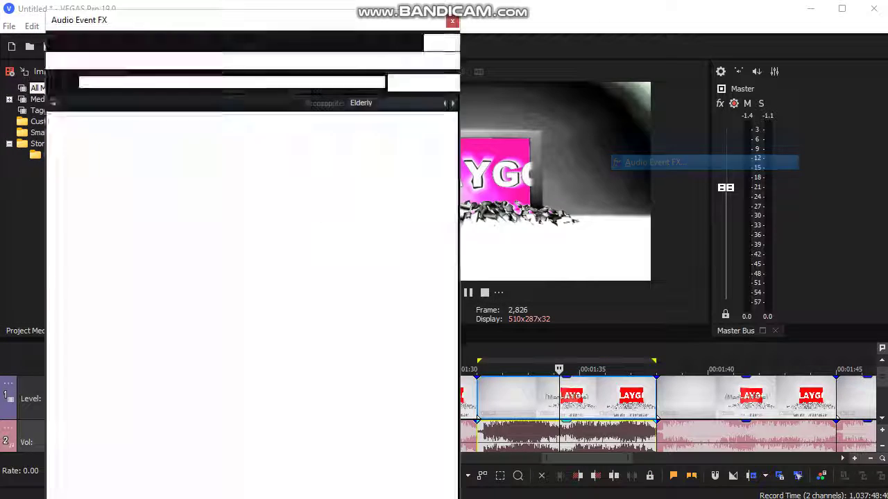
{"action": "left_click_drag", "start_coordinate": [353, 22], "coordinate": [326, 28]}
{"action": "scroll", "coordinate": [222, 277], "scroll_direction": "down", "scroll_amount": 3}
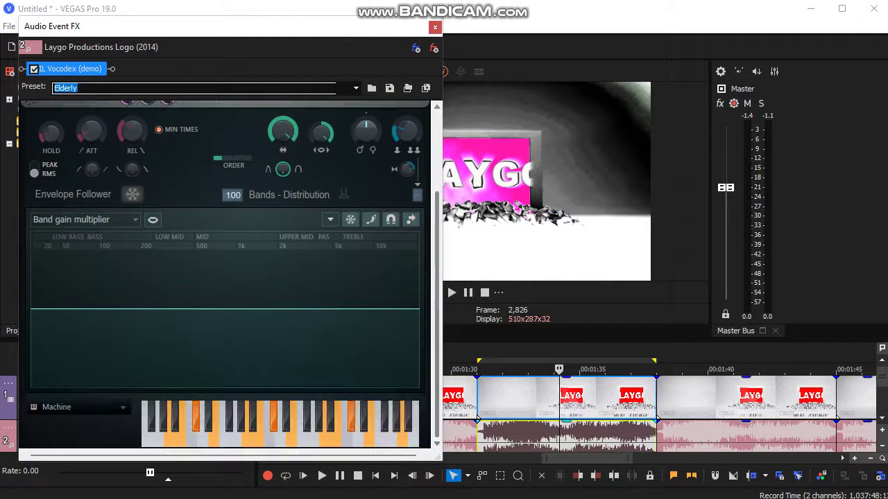
{"action": "left_click", "coordinate": [435, 26]}
Inspect the fifteenth logo clip's Light Rays, Rays and Gradient Map video effects and its ExpressFX Chorus, tb_grumblebum and IL Vocodex audio effects.
{"action": "right_click", "coordinate": [751, 399]}
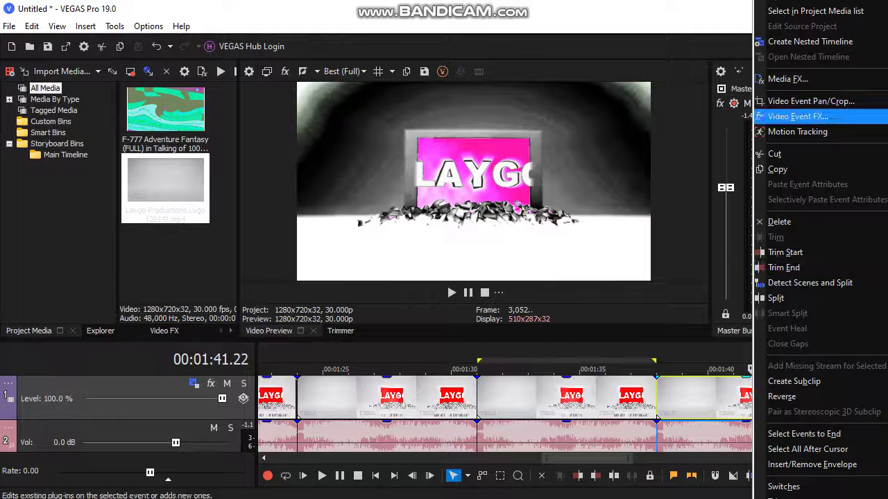
{"action": "left_click", "coordinate": [794, 115]}
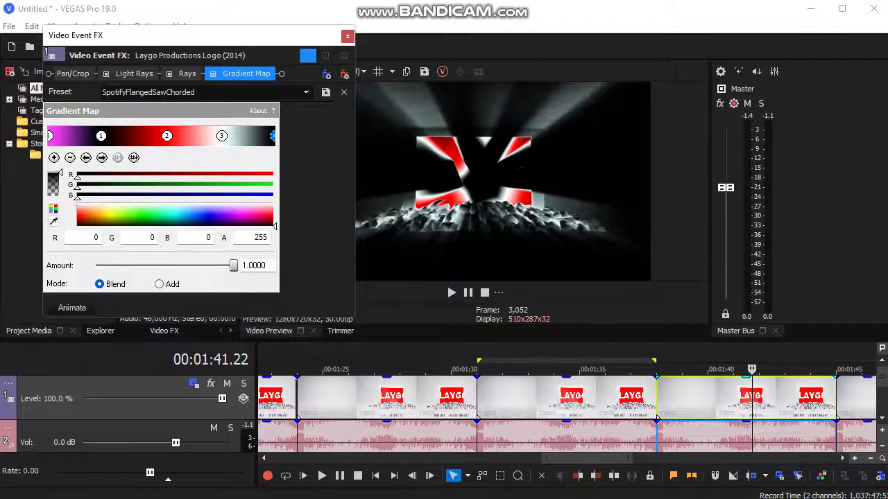
{"action": "key", "text": "Escape"}
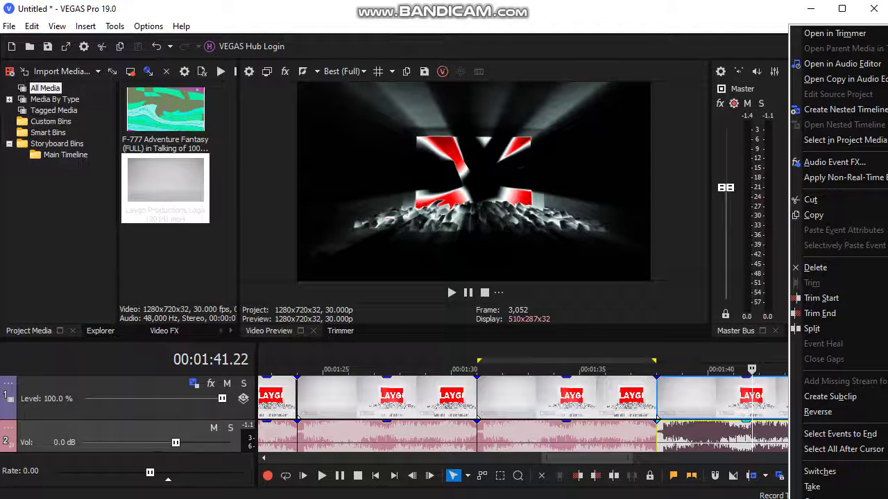
{"action": "left_click", "coordinate": [832, 162]}
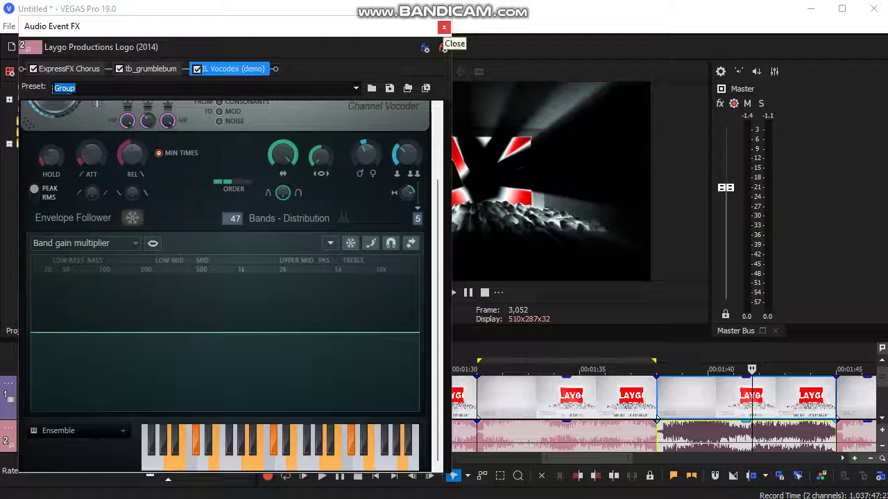
{"action": "left_click", "coordinate": [444, 27]}
Inspect the Gradient Map and TV Simulator effects on the sixteenth logo clip's video event.
{"action": "right_click", "coordinate": [666, 399]}
{"action": "left_click", "coordinate": [767, 116]}
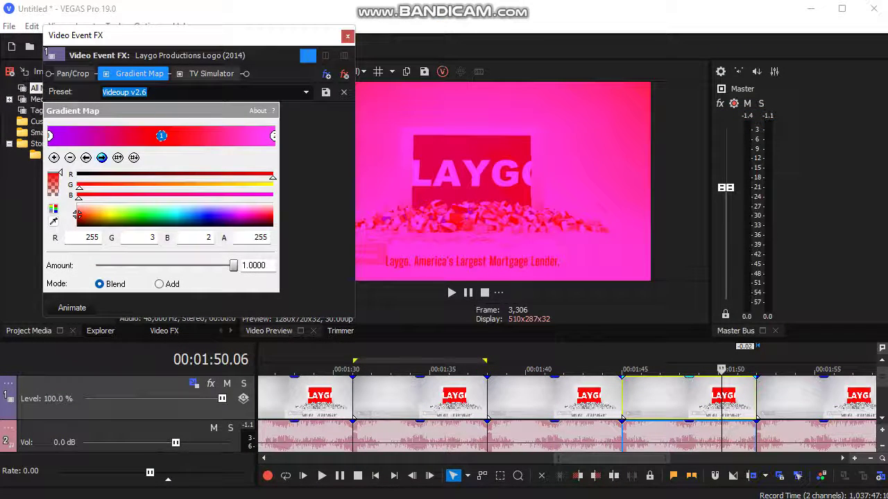
{"action": "left_click", "coordinate": [206, 74]}
{"action": "left_click", "coordinate": [347, 35]}
Review the IL Vocodex settings on the sixteenth logo clip's audio event.
{"action": "right_click", "coordinate": [686, 437]}
{"action": "left_click", "coordinate": [770, 163]}
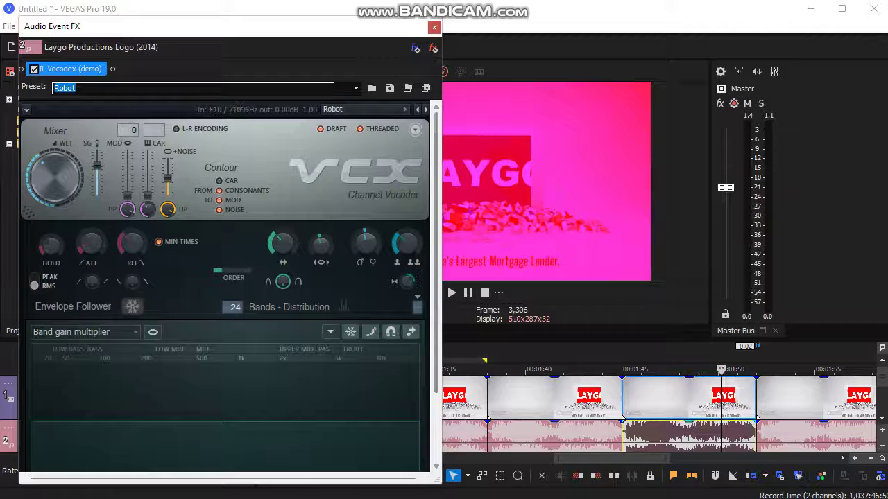
{"action": "scroll", "coordinate": [226, 277], "scroll_direction": "down", "scroll_amount": 5}
{"action": "key", "text": "Escape"}
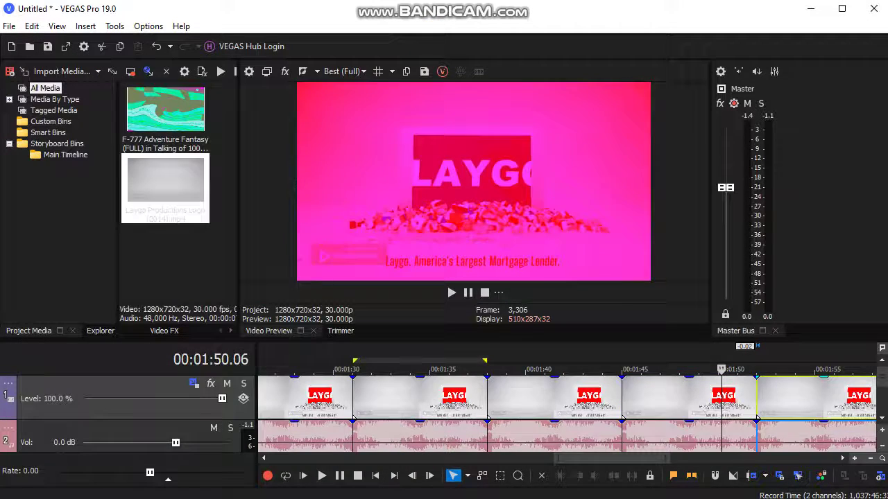
Inspect the Gradient Map effect on the last logo clip's video event, including the gradient's final colour stop.
{"action": "left_click", "coordinate": [559, 398]}
{"action": "right_click", "coordinate": [601, 398]}
{"action": "left_click", "coordinate": [645, 116]}
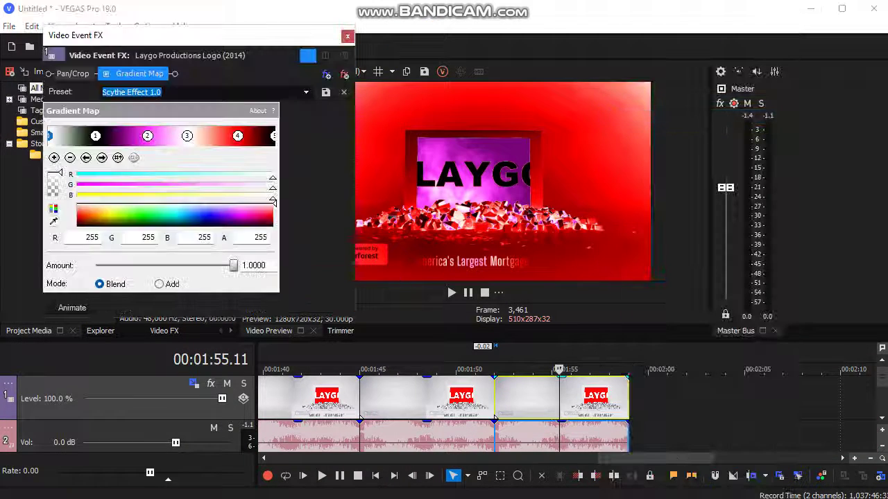
{"action": "left_click", "coordinate": [273, 135]}
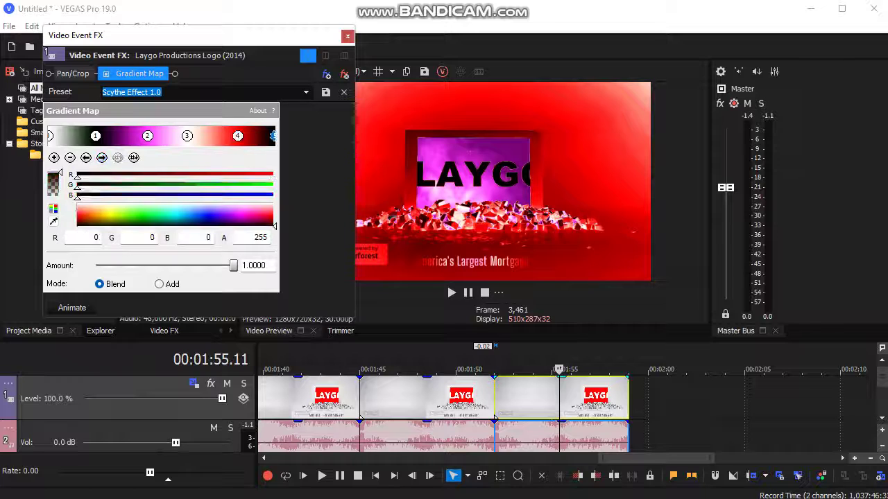
{"action": "left_click", "coordinate": [347, 35]}
Review the IL Vocodex settings on the last logo clip's audio event.
{"action": "right_click", "coordinate": [595, 433]}
{"action": "left_click", "coordinate": [638, 159]}
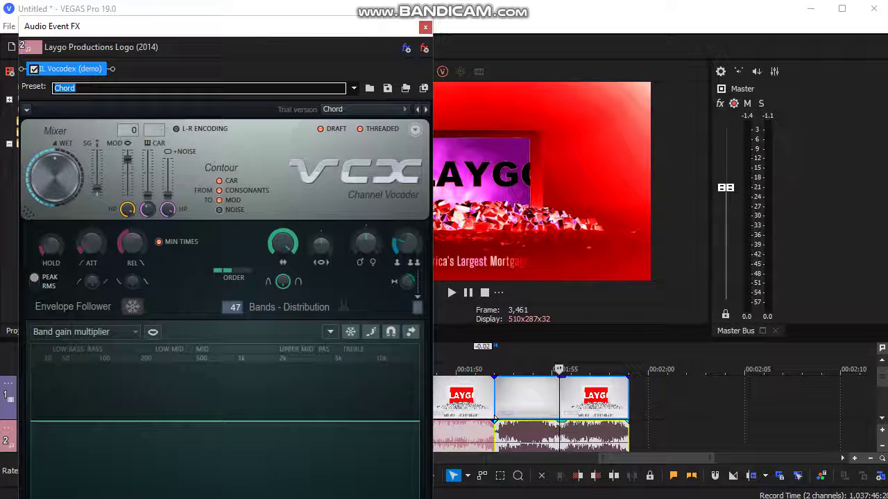